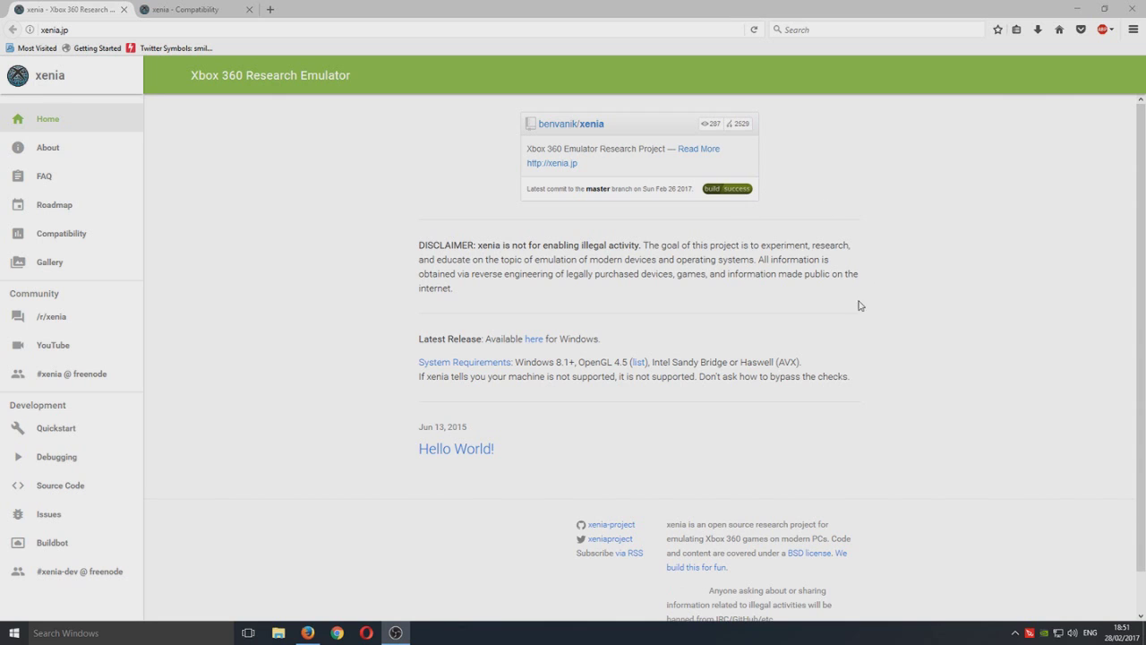
Step: Download the latest Windows release of xenia from the project home page and save the zip archive
{"action": "scroll", "coordinate": [699, 417], "scroll_direction": "down", "scroll_amount": 1}
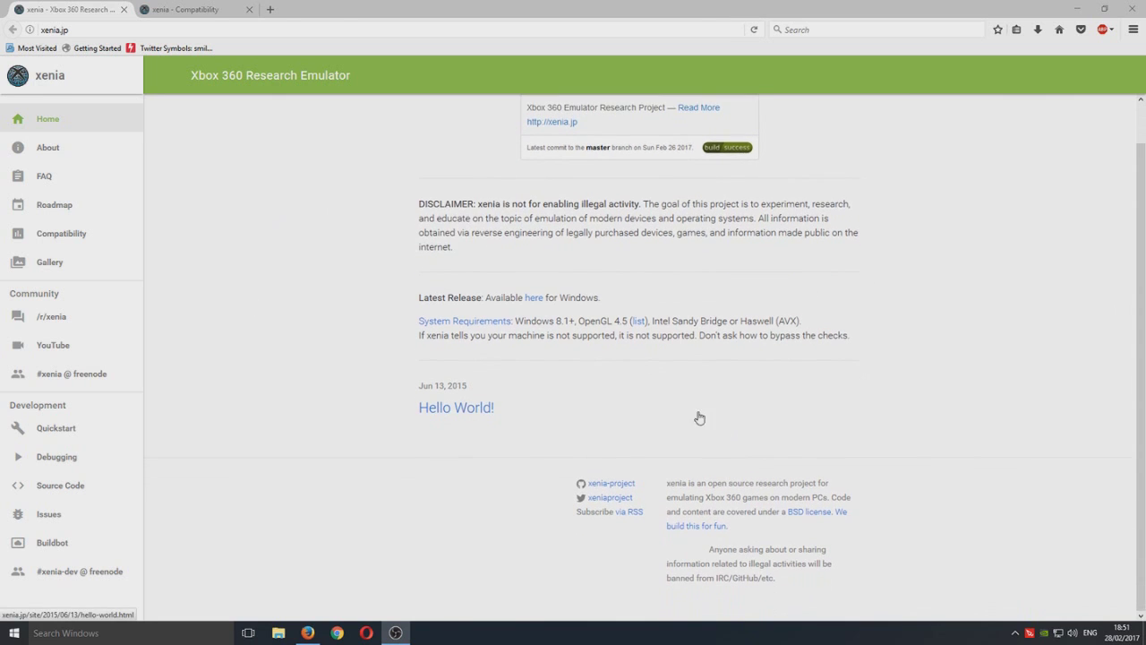
{"action": "scroll", "coordinate": [838, 279], "scroll_direction": "up", "scroll_amount": 1}
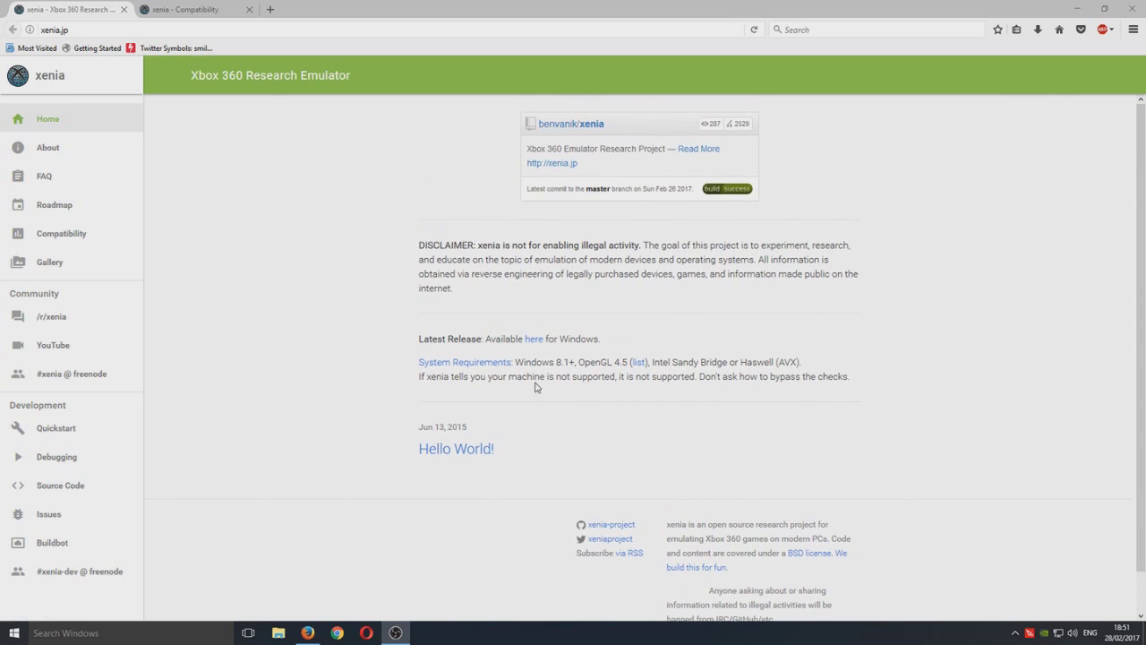
{"action": "left_click_drag", "start_coordinate": [423, 338], "coordinate": [507, 343]}
{"action": "left_click", "coordinate": [532, 341]}
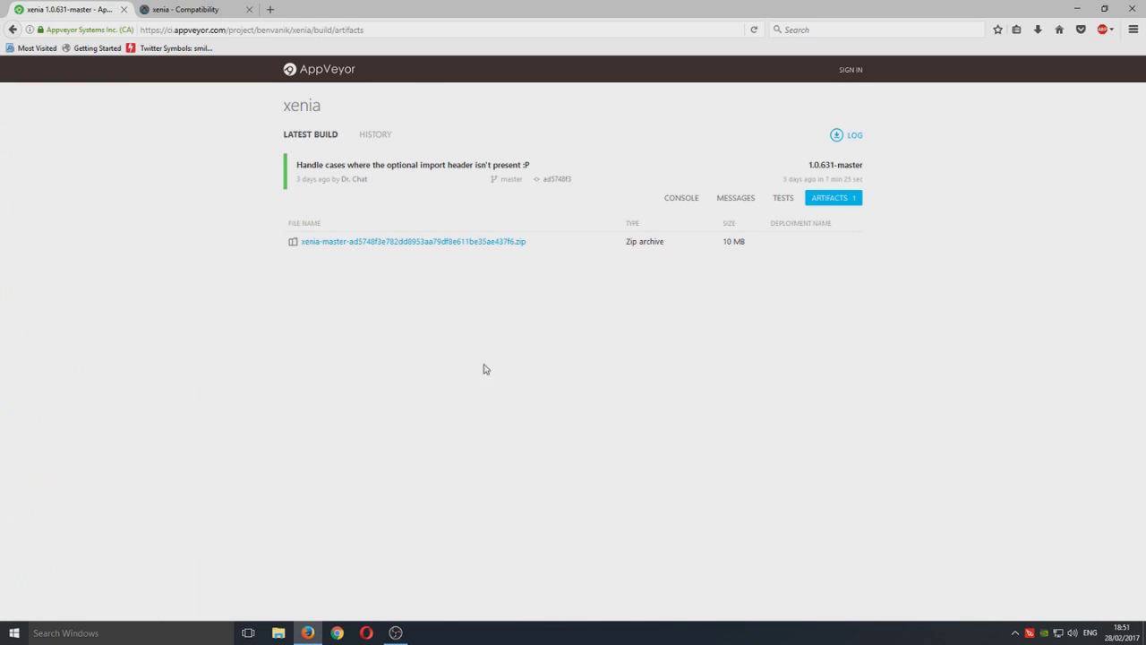
{"action": "left_click", "coordinate": [355, 243]}
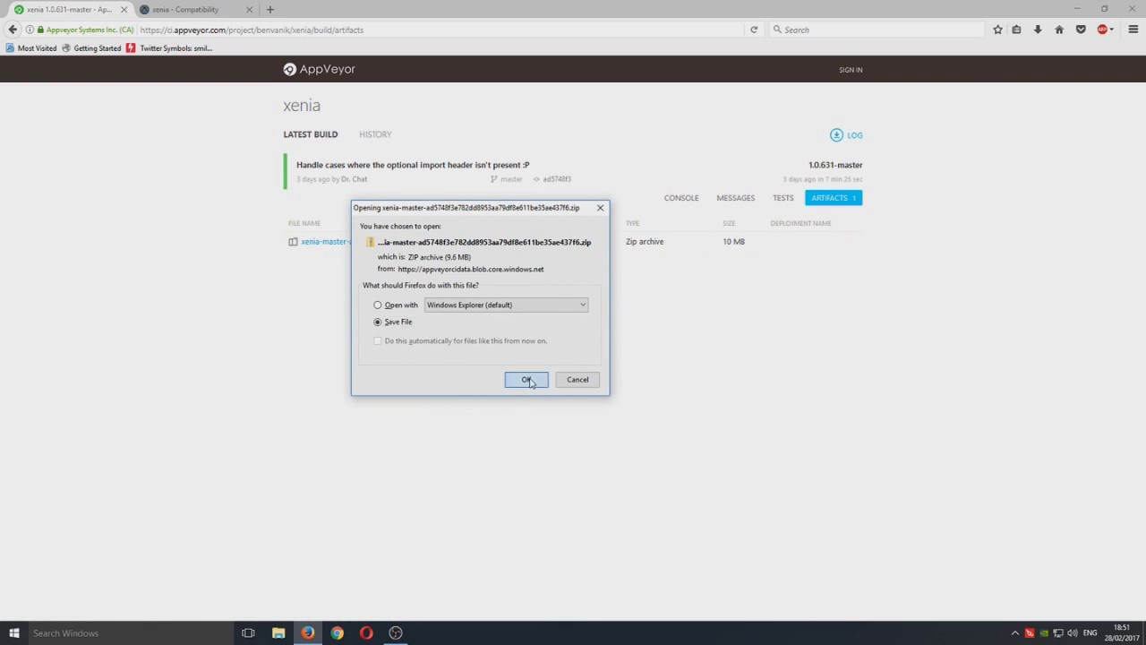
{"action": "left_click", "coordinate": [526, 380]}
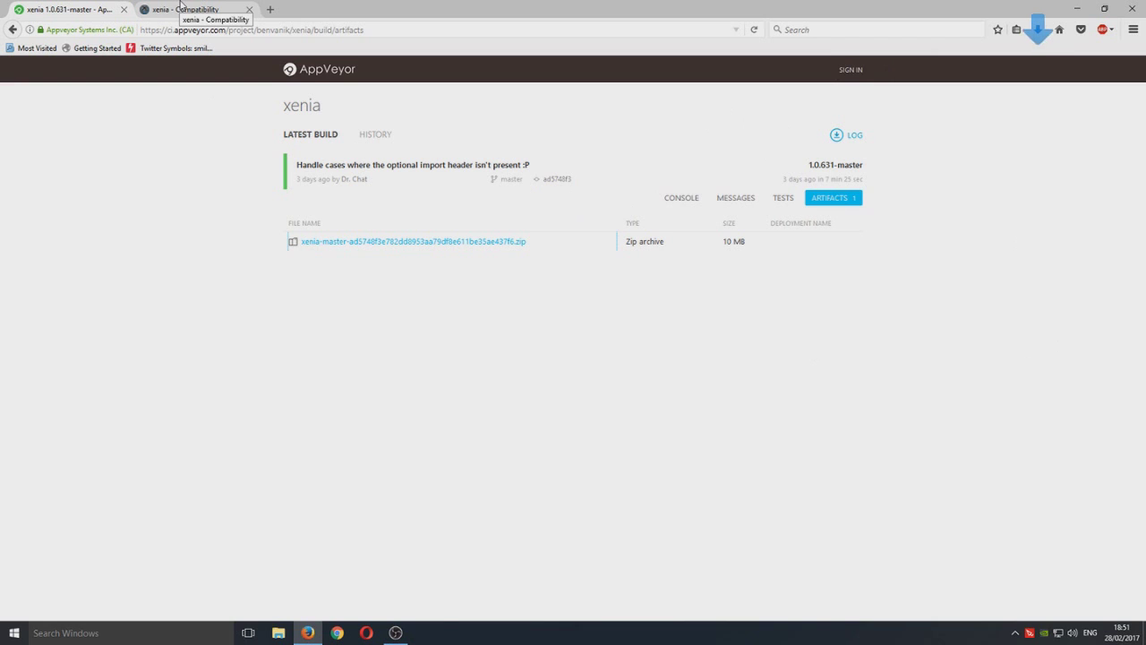
Step: Review the xenia game compatibility list and open the entry for Red Dead Redemption GOTY Edition
{"action": "left_click", "coordinate": [179, 7]}
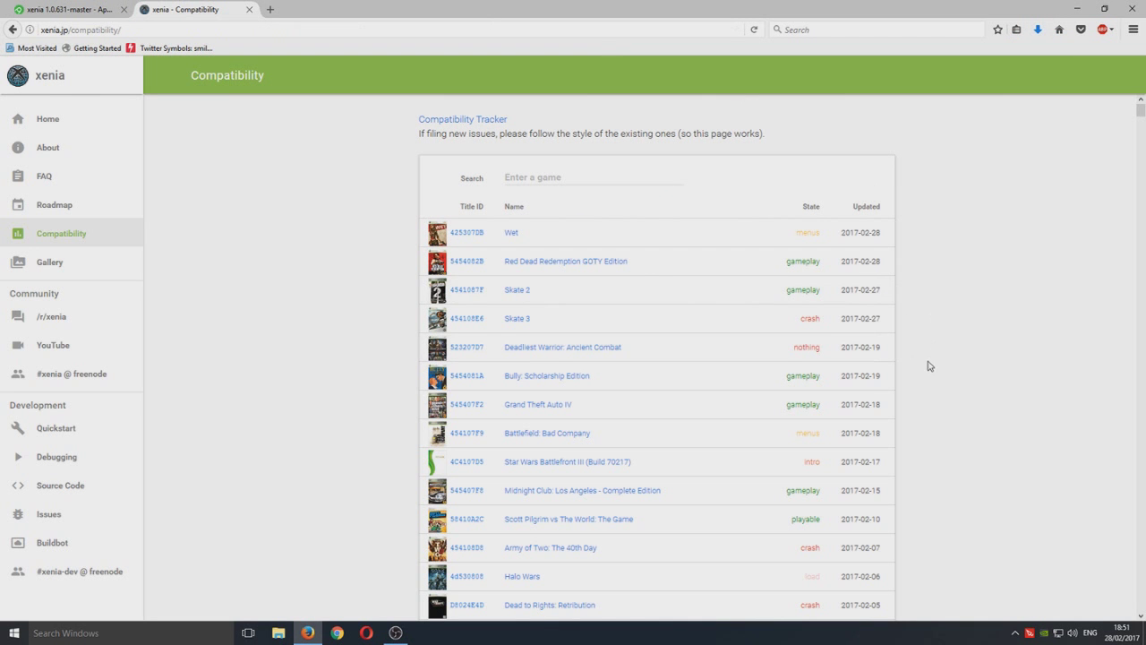
{"action": "scroll", "coordinate": [911, 385], "scroll_direction": "down", "scroll_amount": 2}
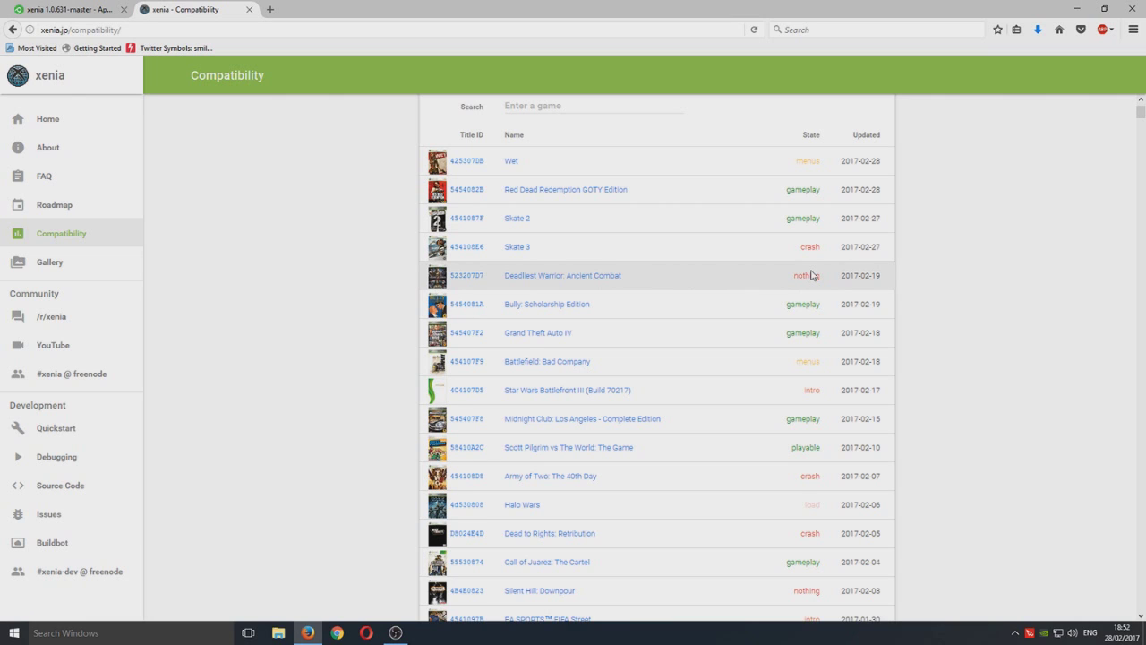
{"action": "double_click", "coordinate": [801, 188]}
{"action": "left_click", "coordinate": [782, 187]}
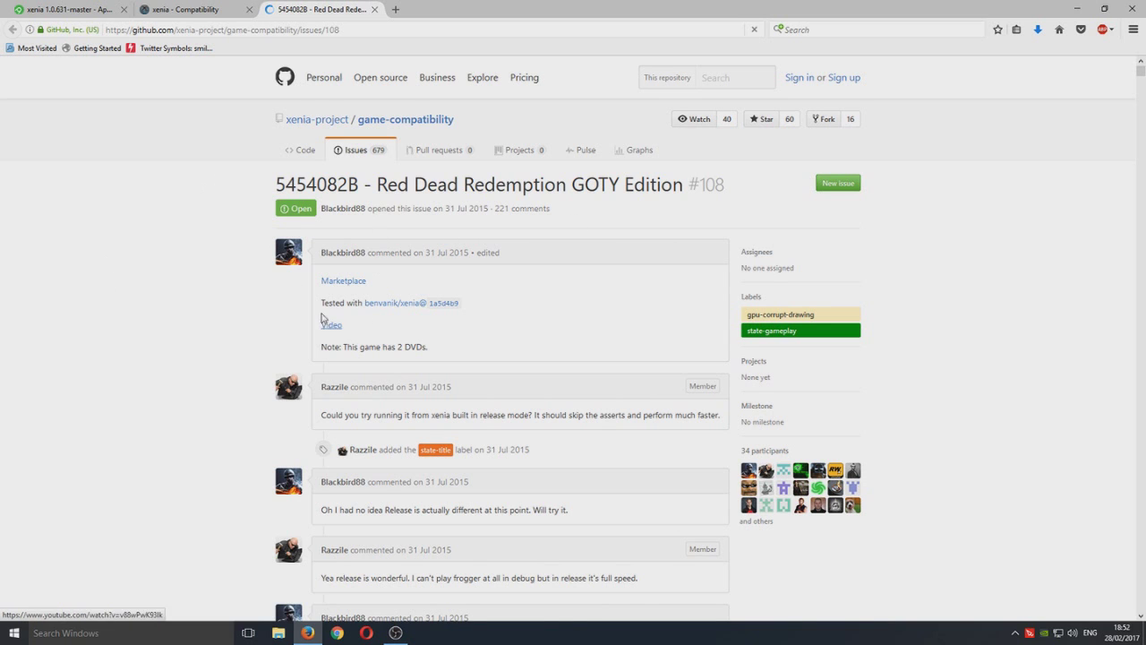
Step: Read through the Red Dead Redemption GOTY Edition issue for the tested build, comments and gameplay screenshots
{"action": "scroll", "coordinate": [379, 303], "scroll_direction": "down", "scroll_amount": 2}
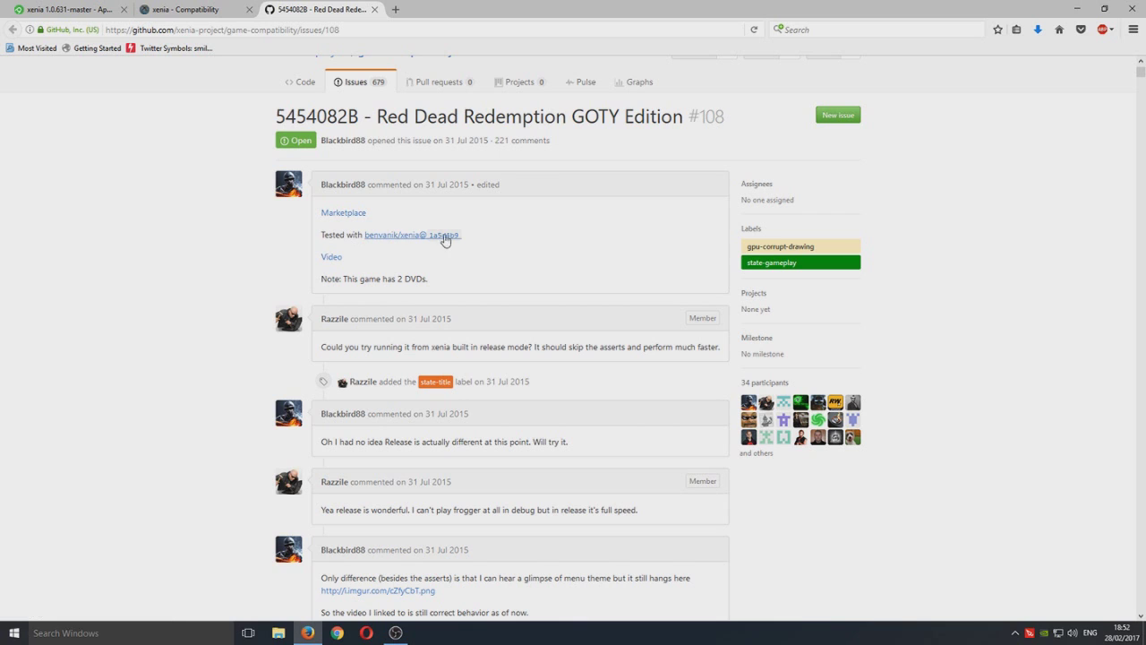
{"action": "double_click", "coordinate": [381, 280]}
{"action": "left_click", "coordinate": [433, 283]}
{"action": "scroll", "coordinate": [427, 309], "scroll_direction": "down", "scroll_amount": 4}
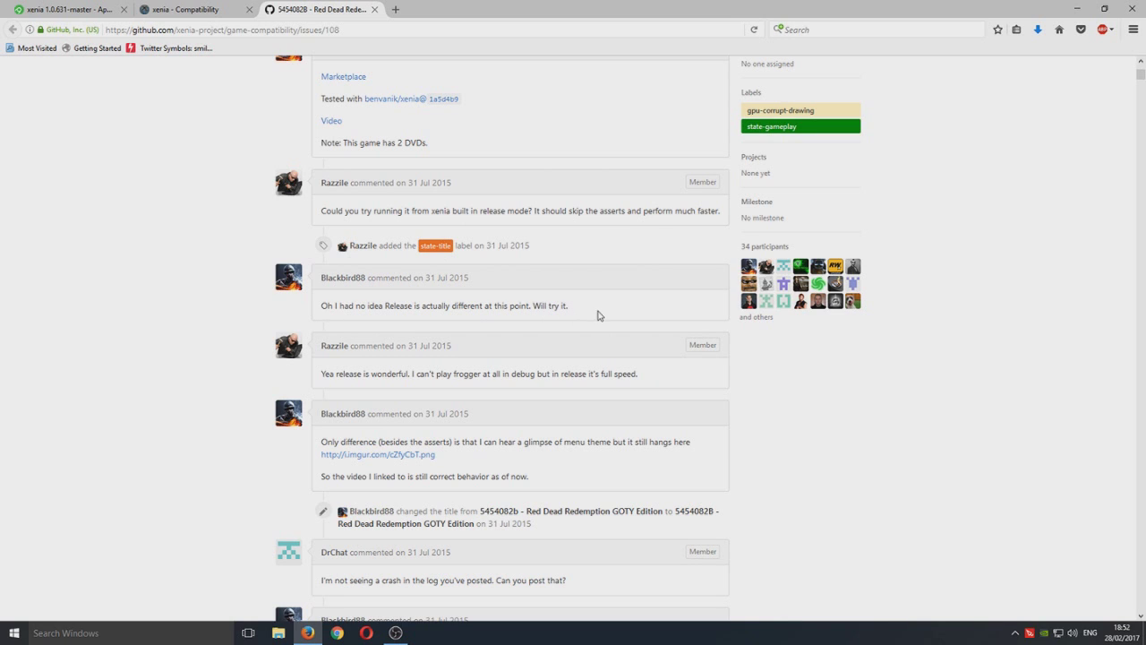
{"action": "scroll", "coordinate": [369, 345], "scroll_direction": "down", "scroll_amount": 4}
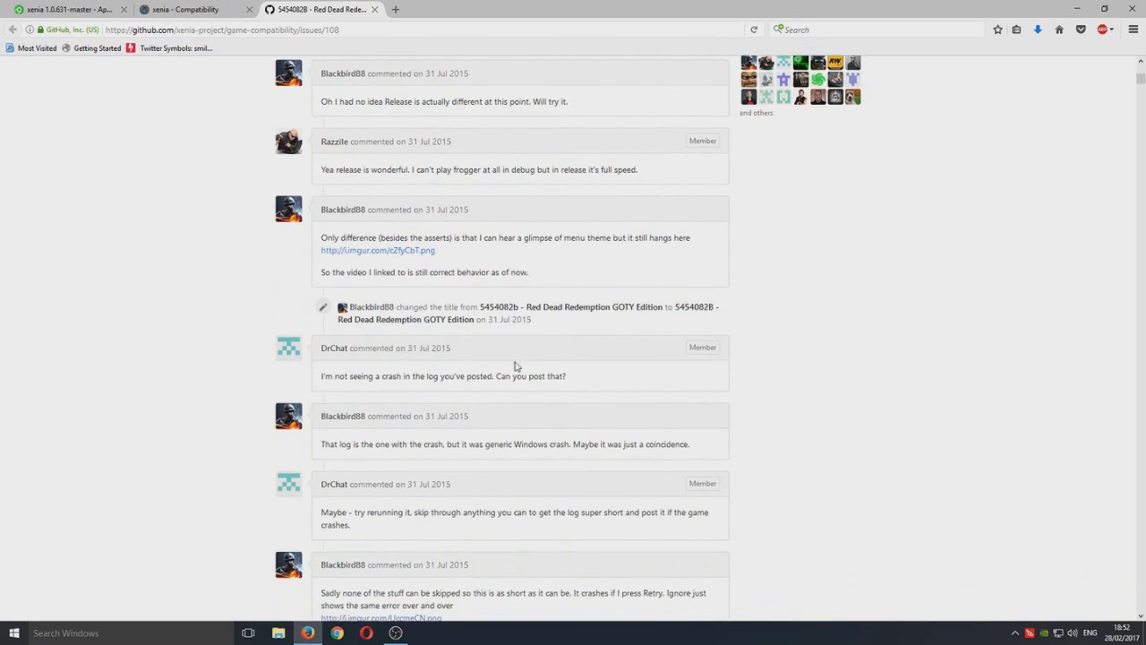
{"action": "scroll", "coordinate": [463, 359], "scroll_direction": "down", "scroll_amount": 2}
{"action": "scroll", "coordinate": [411, 397], "scroll_direction": "down", "scroll_amount": 4}
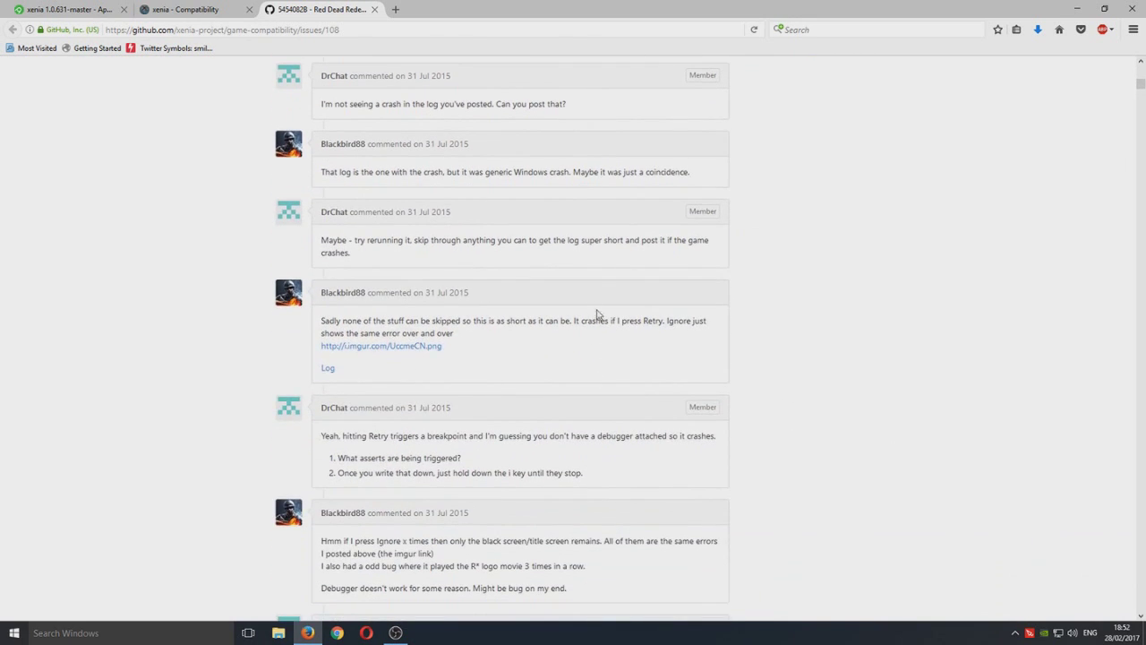
{"action": "scroll", "coordinate": [598, 315], "scroll_direction": "down", "scroll_amount": 4}
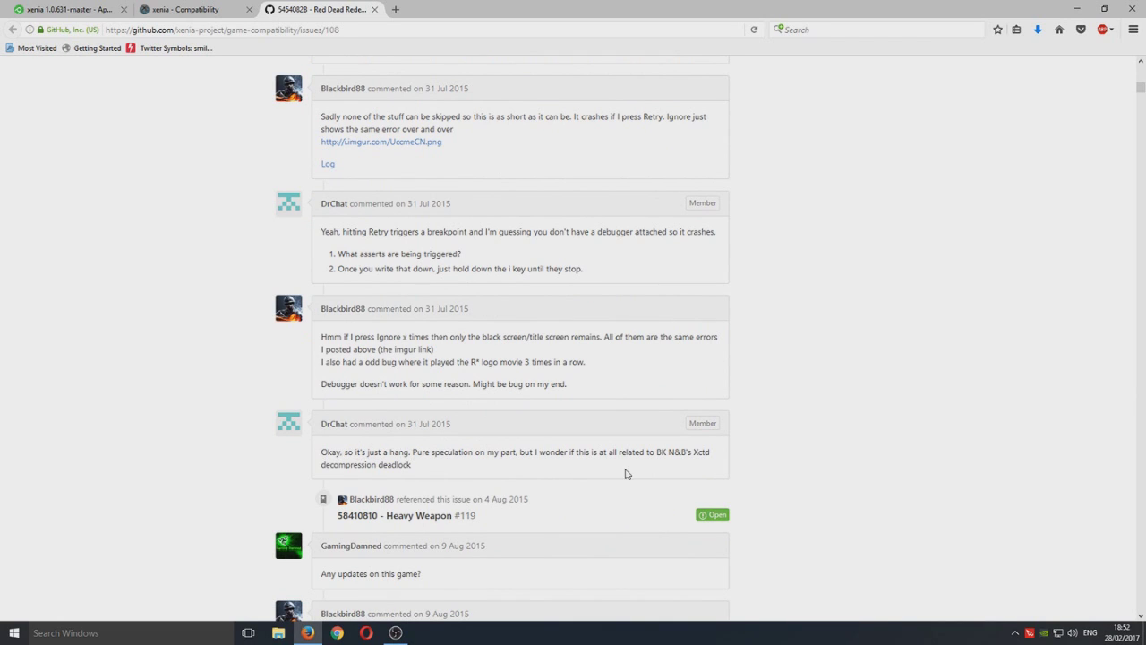
{"action": "scroll", "coordinate": [401, 427], "scroll_direction": "down", "scroll_amount": 6}
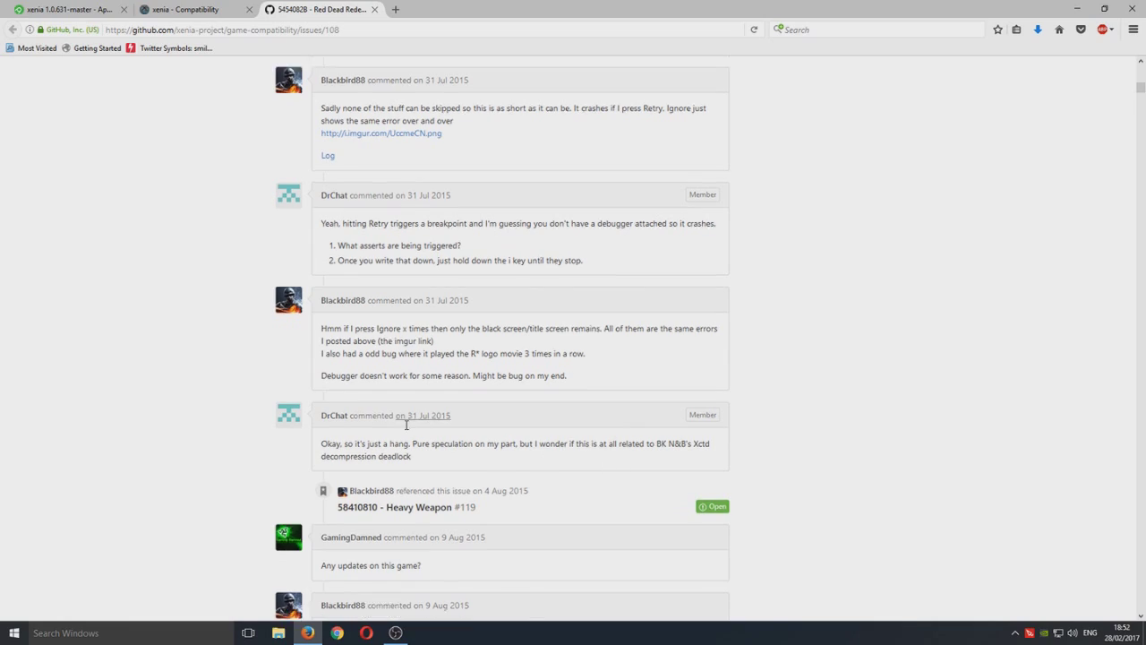
{"action": "scroll", "coordinate": [401, 427], "scroll_direction": "down", "scroll_amount": 3}
{"action": "scroll", "coordinate": [507, 371], "scroll_direction": "up", "scroll_amount": 13}
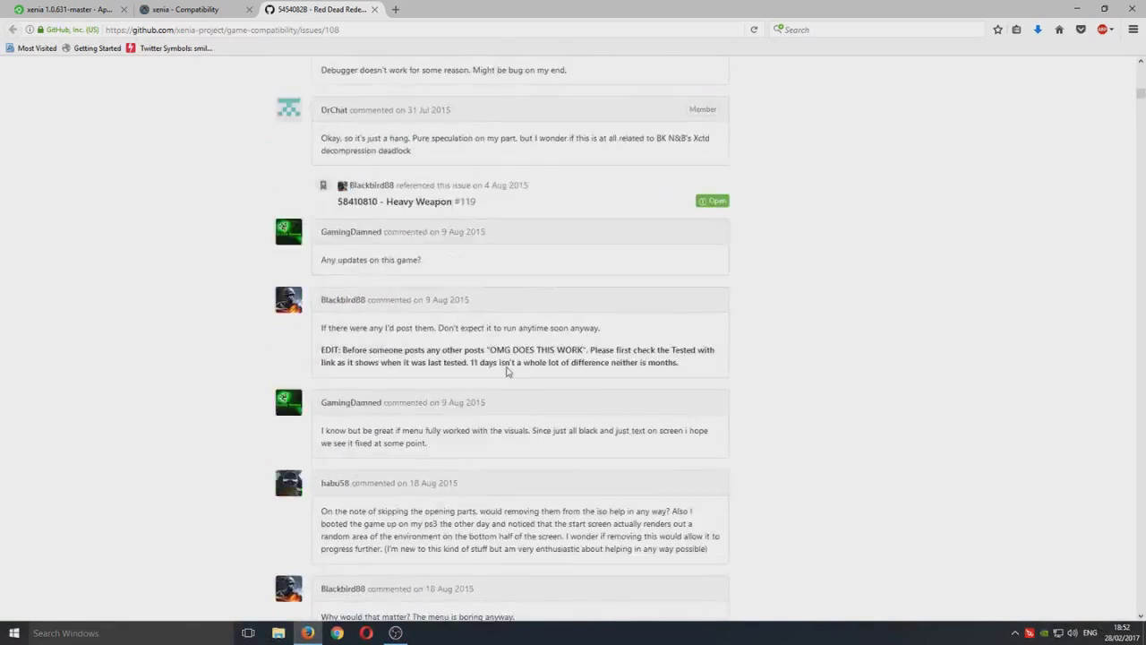
{"action": "scroll", "coordinate": [511, 350], "scroll_direction": "down", "scroll_amount": 10}
{"action": "scroll", "coordinate": [552, 370], "scroll_direction": "up", "scroll_amount": 8}
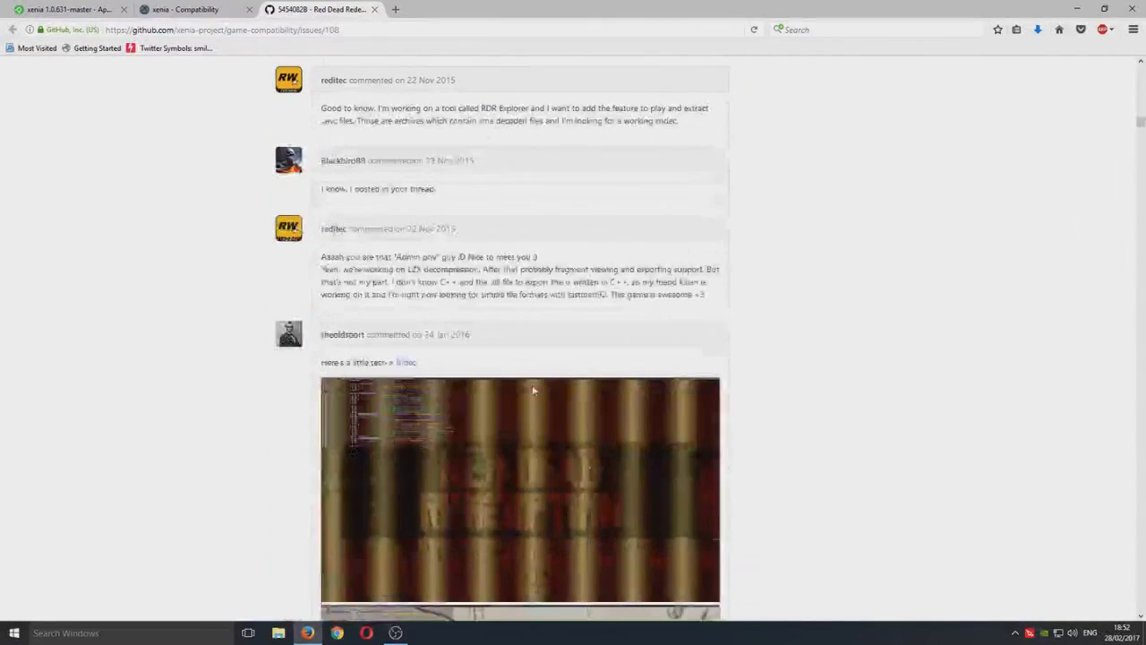
{"action": "scroll", "coordinate": [542, 370], "scroll_direction": "down", "scroll_amount": 8}
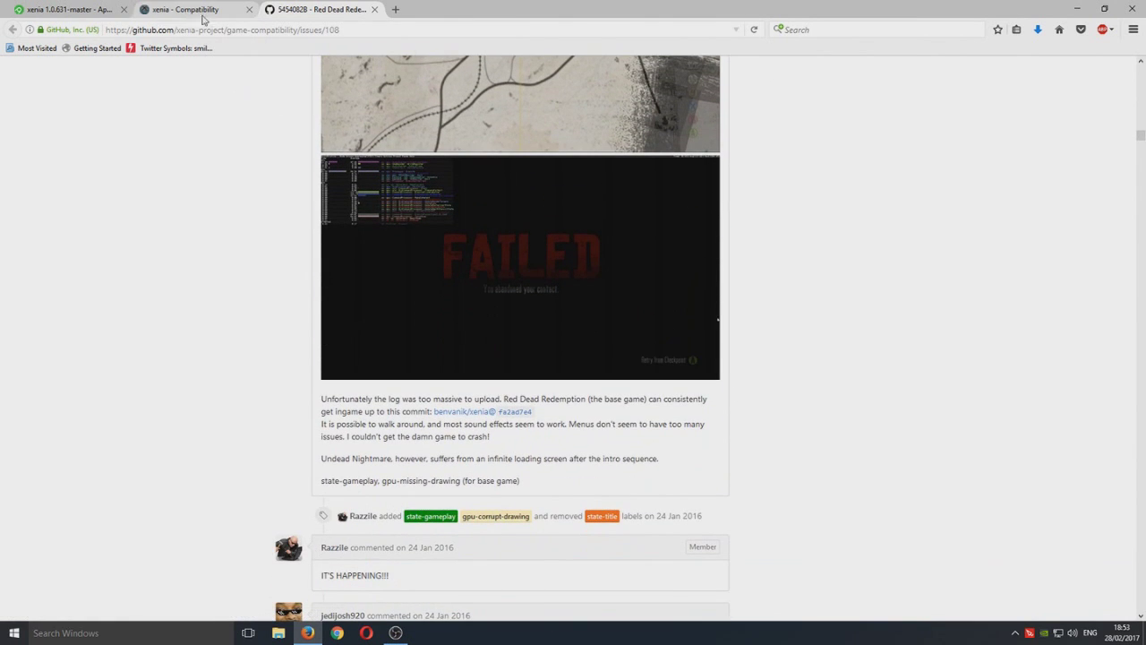
Step: Shrink the browser window and place the downloaded xenia zip from the downloads list onto the desktop
{"action": "left_click", "coordinate": [1038, 29]}
{"action": "left_click_drag", "start_coordinate": [816, 6], "coordinate": [830, 95]}
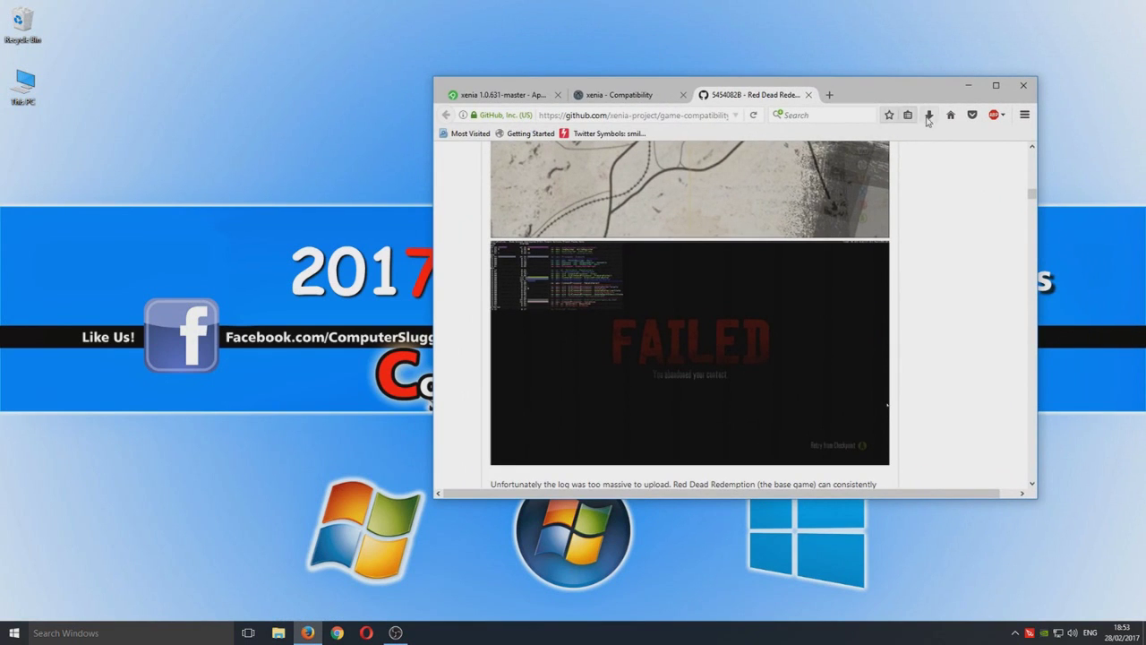
{"action": "left_click", "coordinate": [929, 115]}
{"action": "left_click_drag", "start_coordinate": [850, 166], "coordinate": [192, 179]}
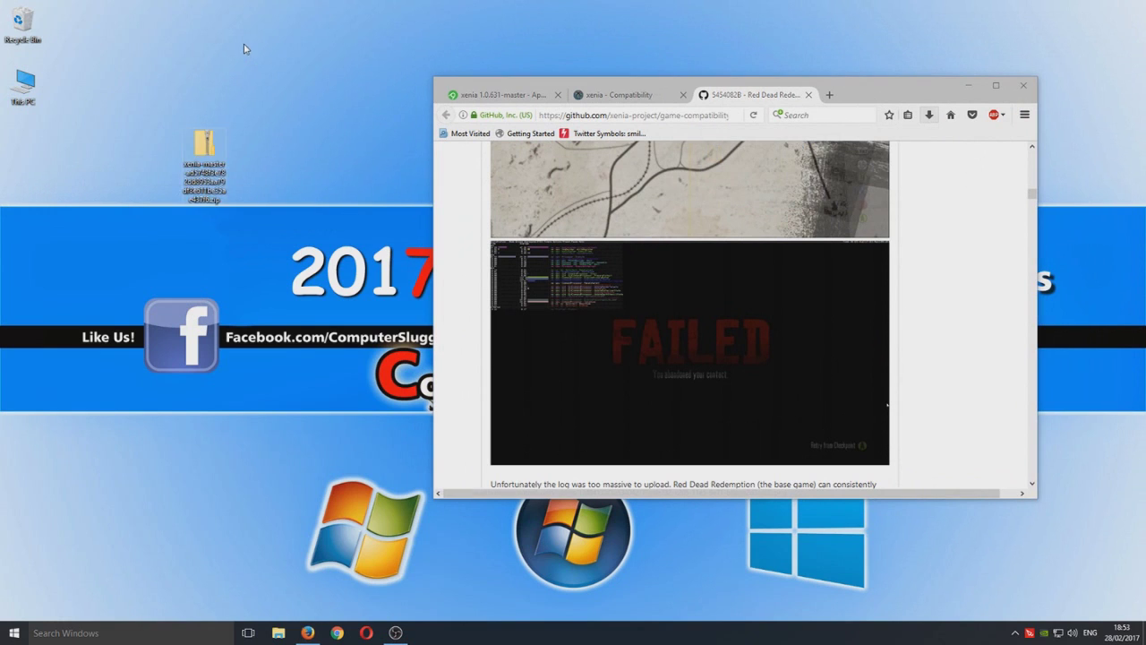
{"action": "left_click_drag", "start_coordinate": [204, 143], "coordinate": [219, 94]}
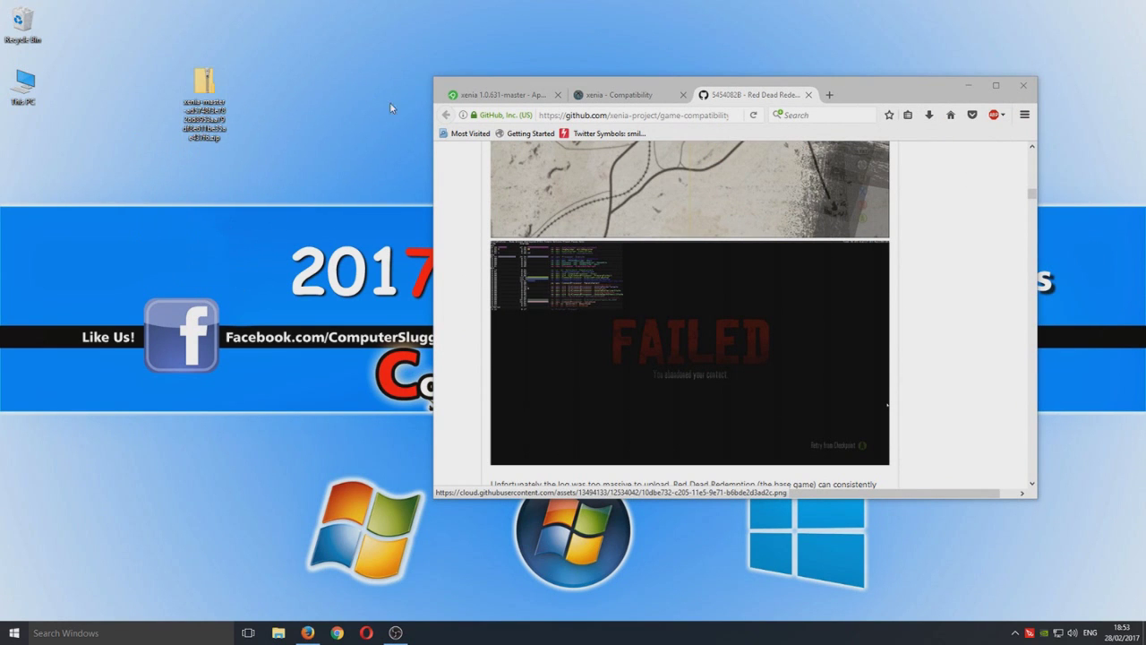
Step: Minimize the browser and extract the xenia zip on the desktop into a folder named after the archive
{"action": "left_click", "coordinate": [996, 85]}
{"action": "left_click", "coordinate": [1077, 9]}
{"action": "left_click_drag", "start_coordinate": [133, 31], "coordinate": [229, 126]}
{"action": "right_click", "coordinate": [216, 98]}
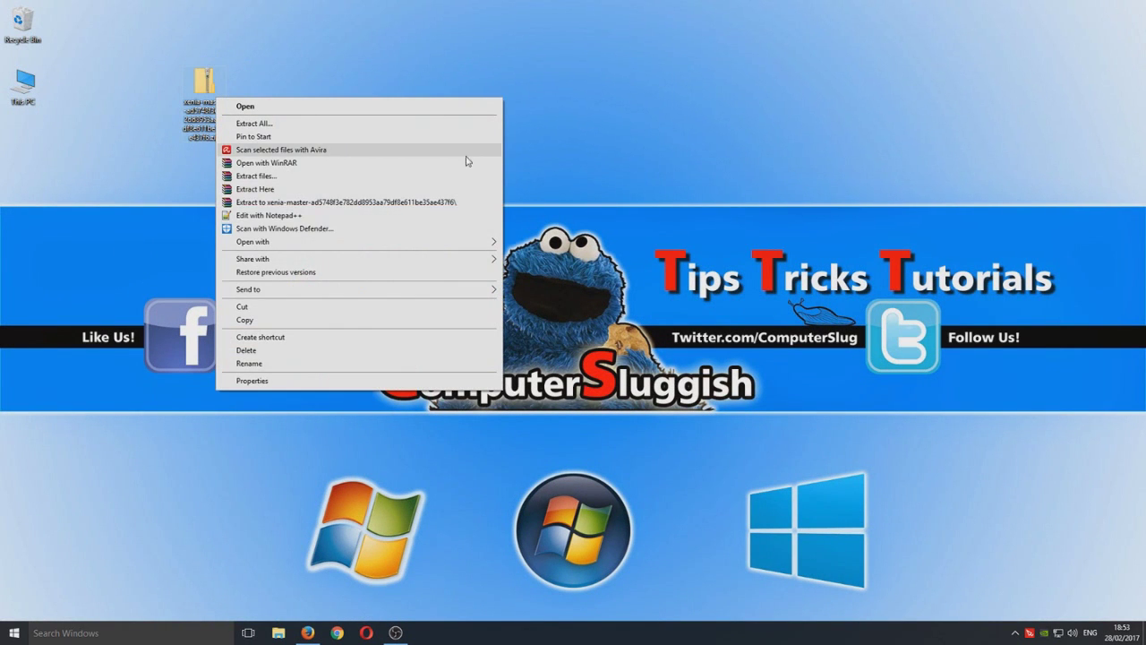
{"action": "left_click", "coordinate": [344, 204]}
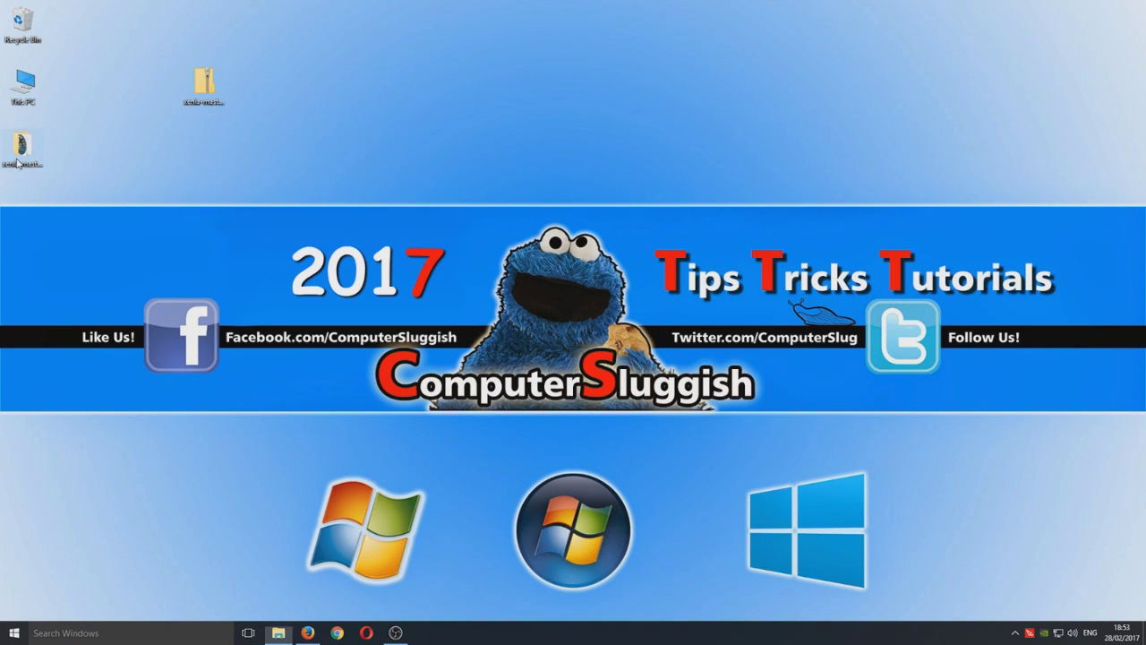
Step: Launch xenia.exe from the extracted folder, shown maximized, and reposition the emulator window
{"action": "left_click_drag", "start_coordinate": [461, 85], "coordinate": [400, 6]}
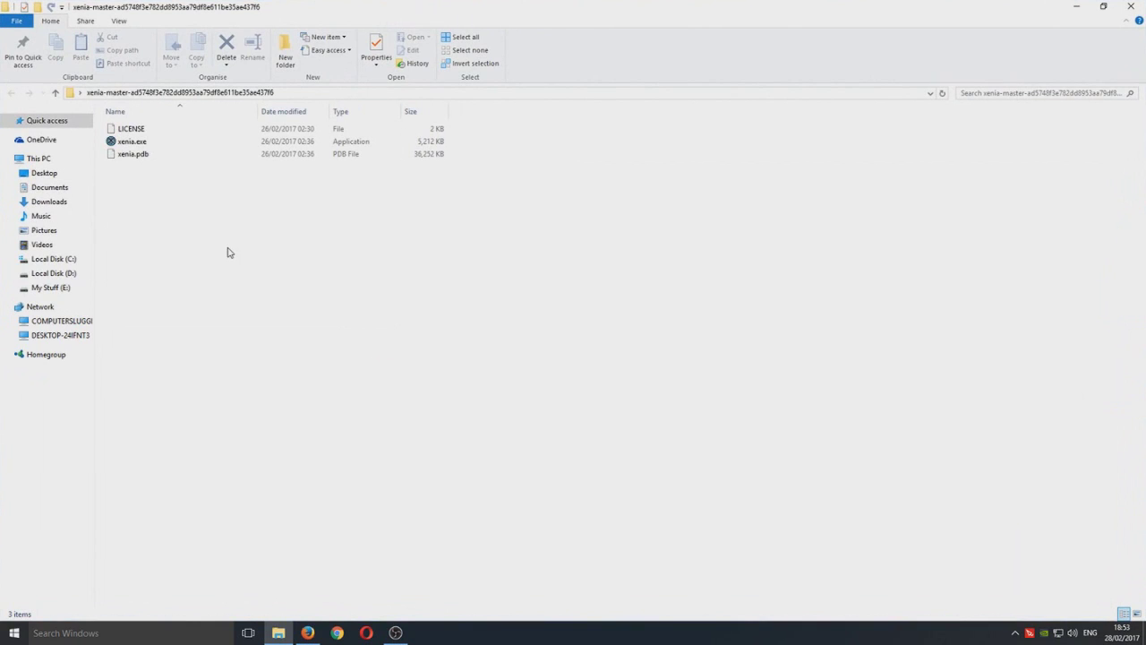
{"action": "left_click", "coordinate": [148, 146]}
{"action": "double_click", "coordinate": [147, 146]}
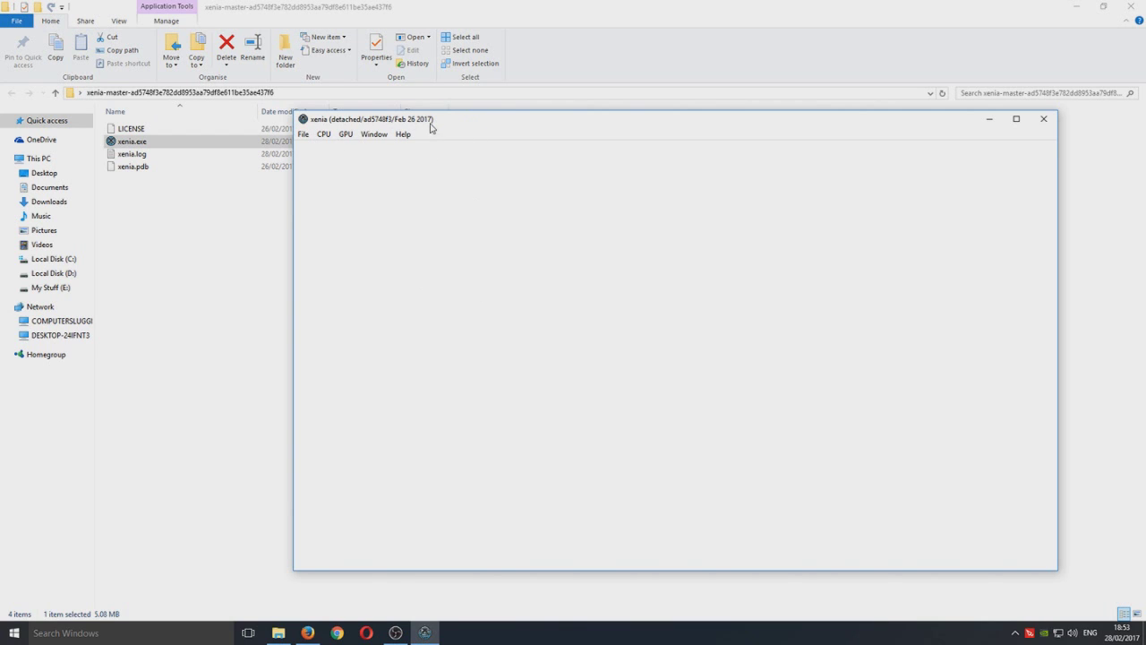
{"action": "left_click_drag", "start_coordinate": [430, 127], "coordinate": [411, 109]}
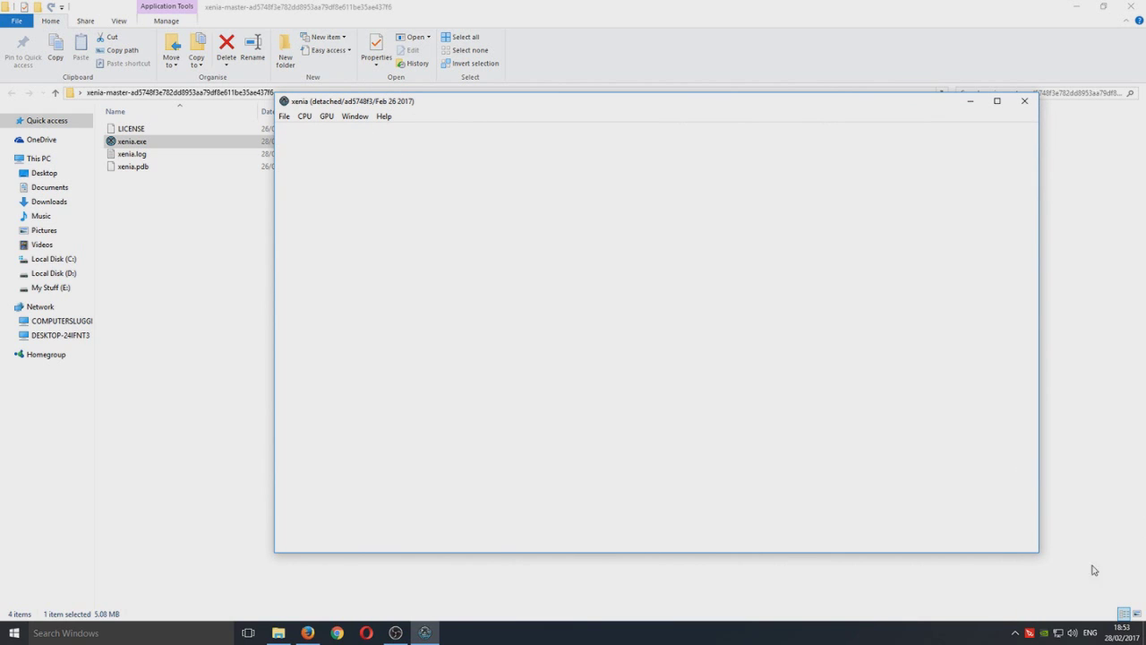
{"action": "left_click_drag", "start_coordinate": [433, 107], "coordinate": [409, 95]}
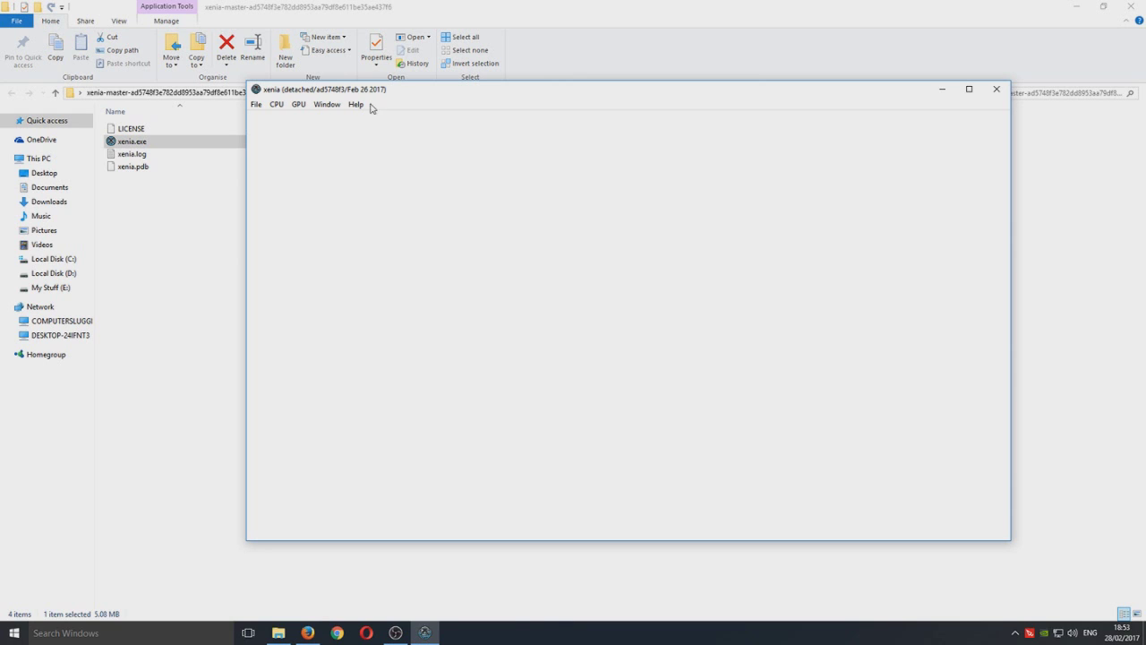
Step: Check which file types xenia can open in its content package dialog, and cancel without choosing a file
{"action": "left_click", "coordinate": [256, 106]}
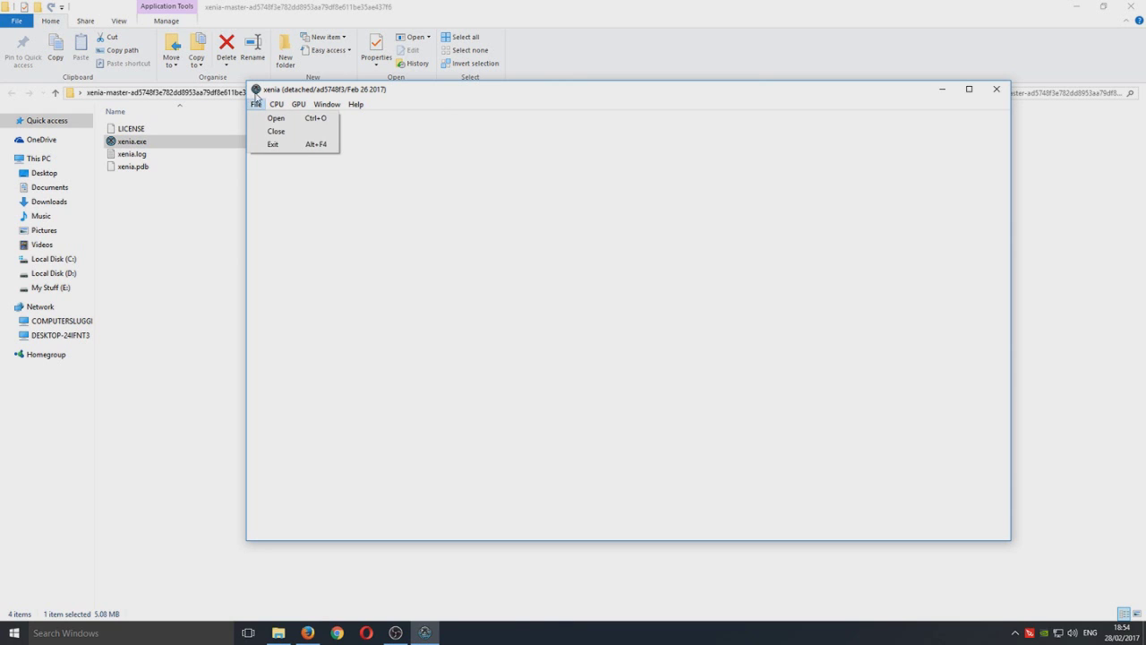
{"action": "left_click", "coordinate": [268, 119]}
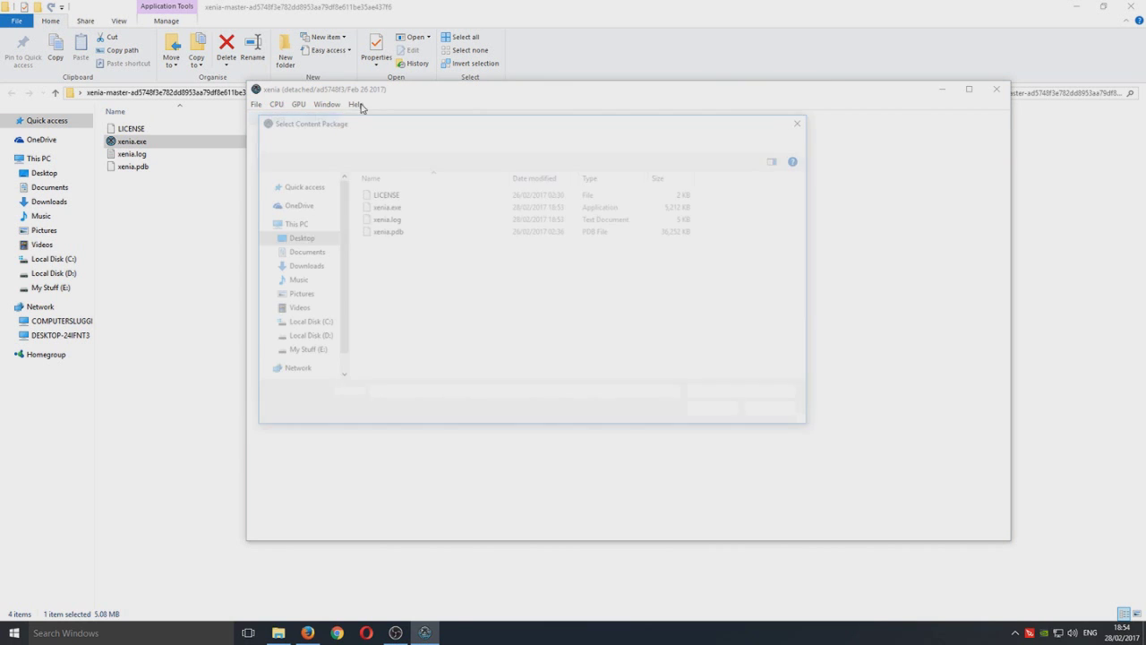
{"action": "left_click", "coordinate": [755, 396]}
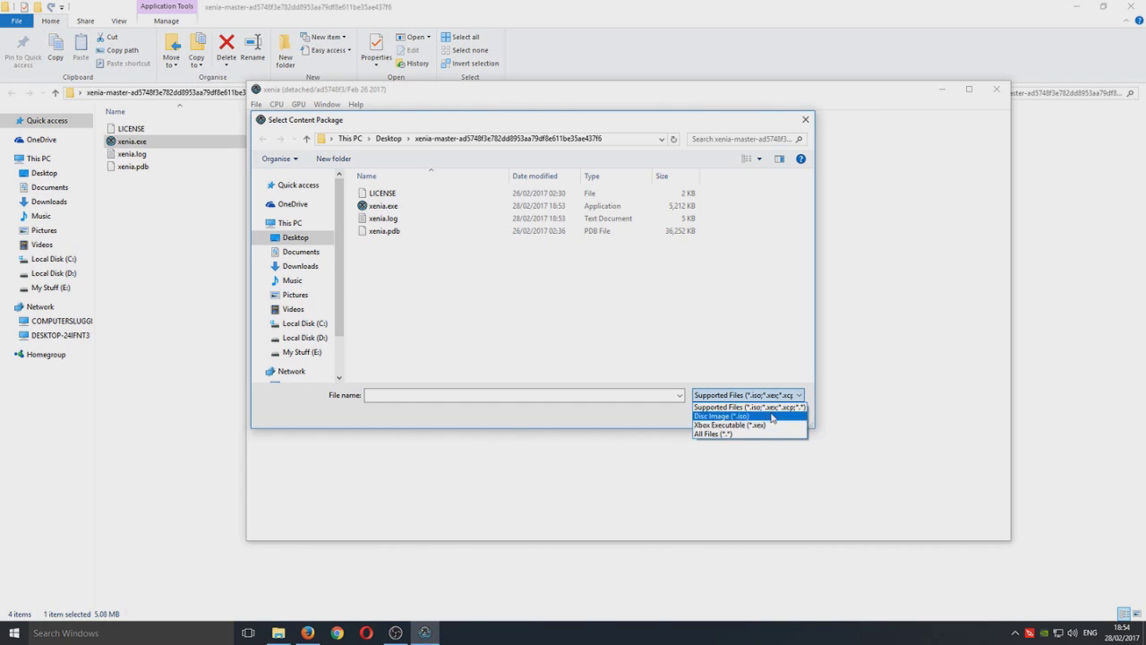
{"action": "left_click", "coordinate": [650, 370]}
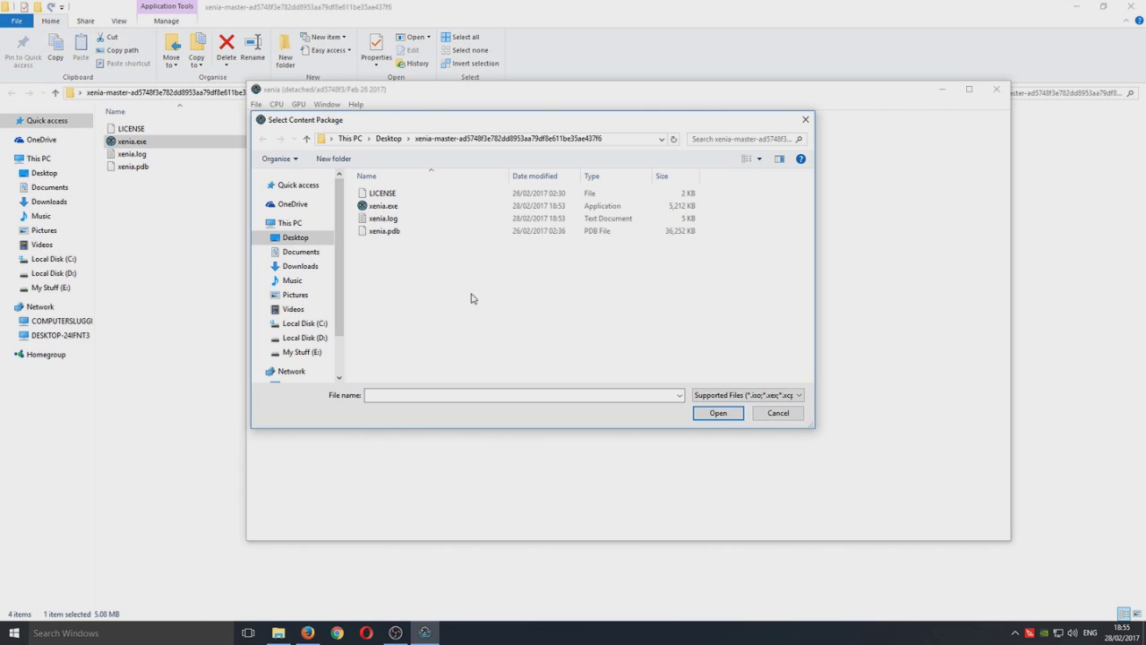
{"action": "left_click", "coordinate": [778, 413]}
Step: Create a folder named Games inside the extracted xenia folder and open it
{"action": "right_click", "coordinate": [199, 271]}
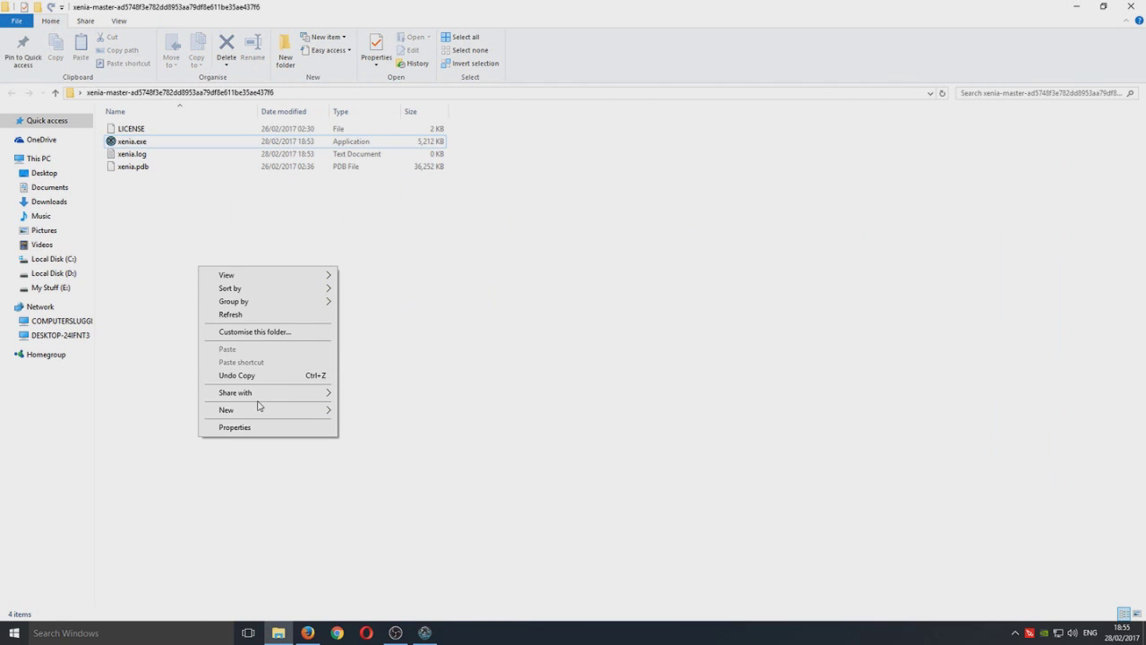
{"action": "mouse_move", "coordinate": [256, 404]}
{"action": "left_click", "coordinate": [427, 414]}
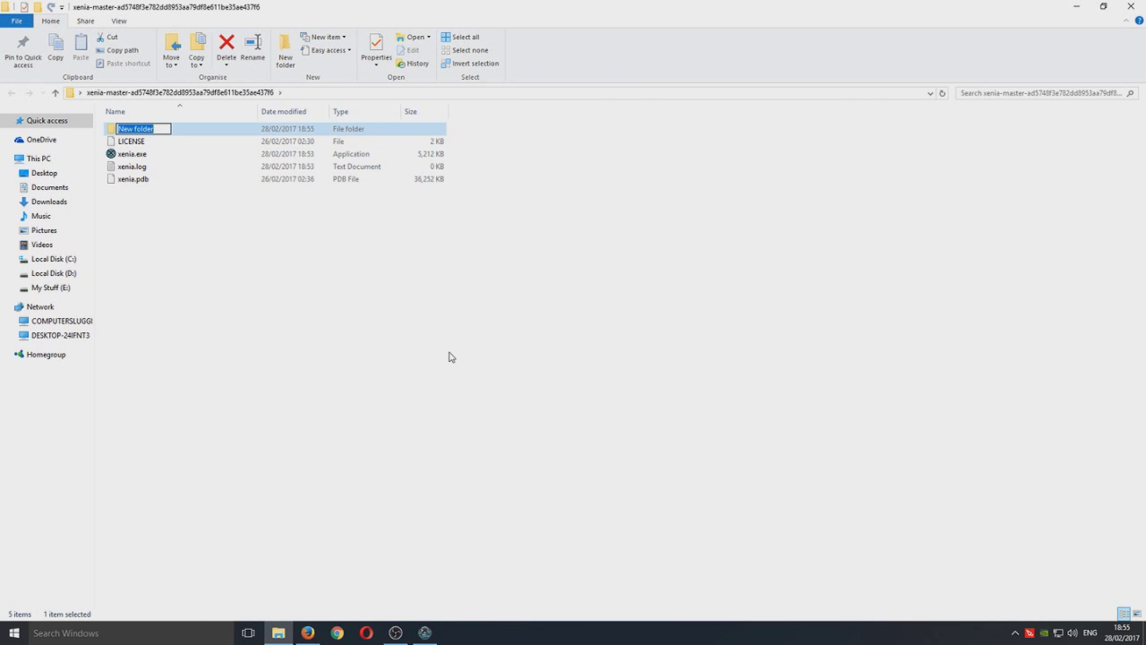
{"action": "type", "text": "Games"}
{"action": "key", "text": "Return"}
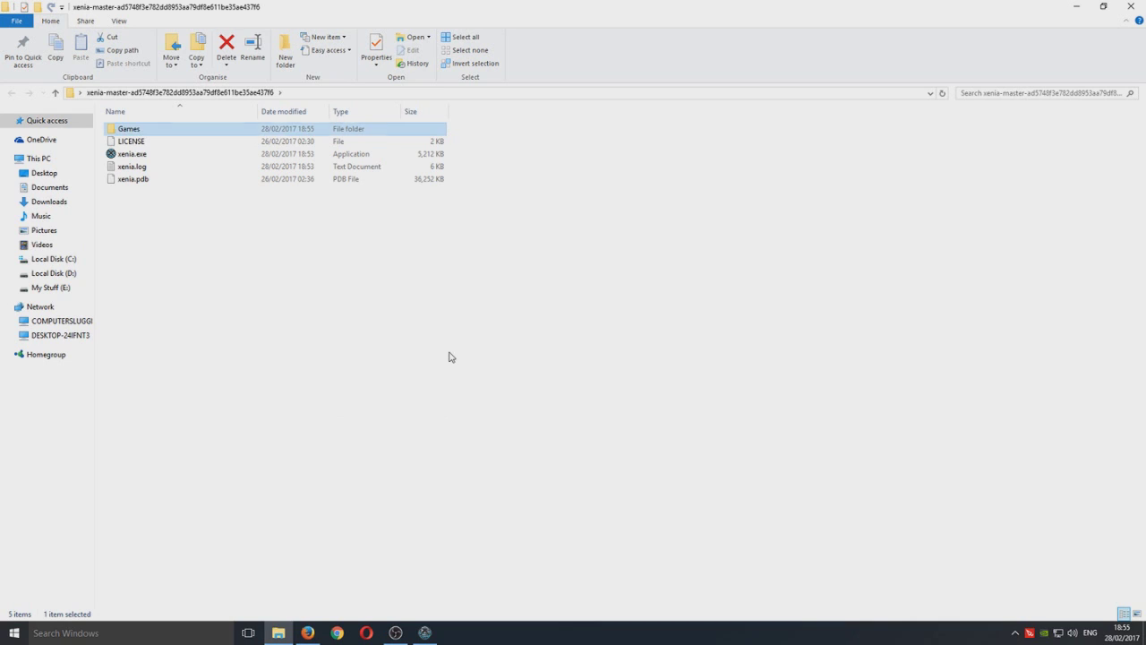
{"action": "key", "text": "Return"}
{"action": "right_click", "coordinate": [341, 231]}
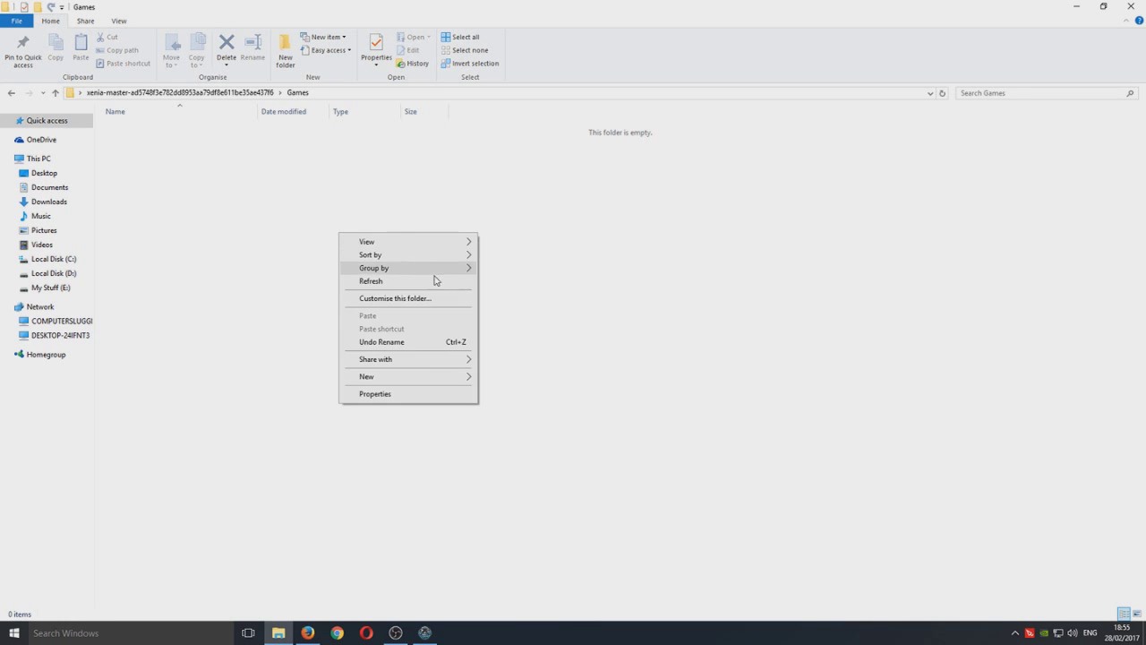
{"action": "left_click", "coordinate": [242, 261]}
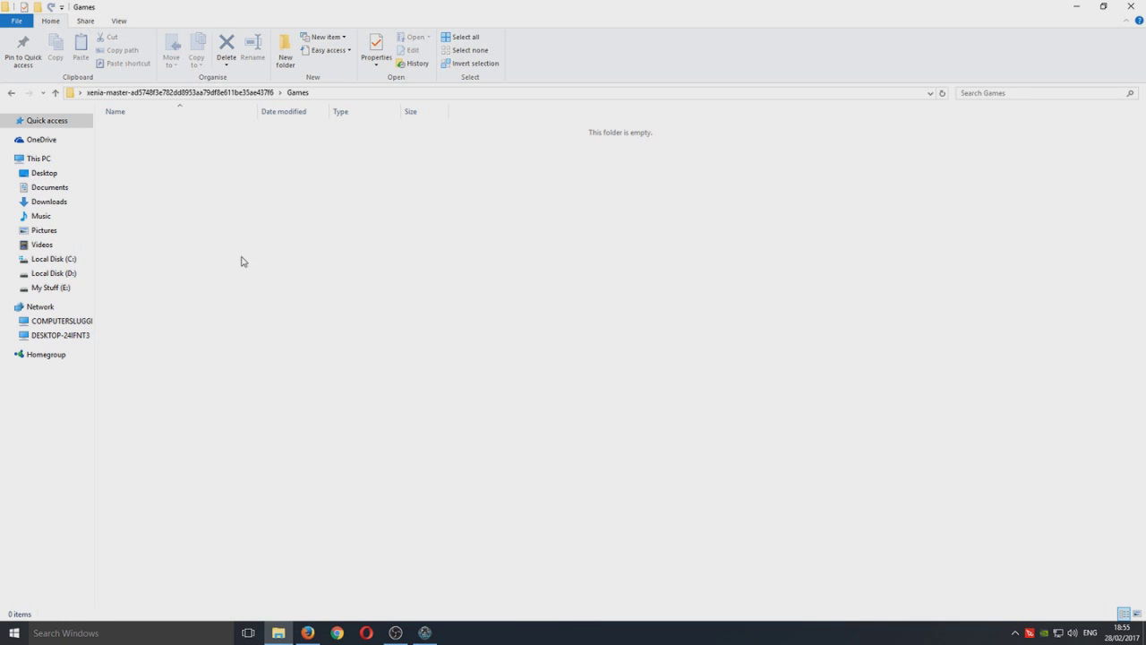
Step: Switch to xenia, browse to the Games folder in its content package dialog, and cancel without opening a file
{"action": "left_click", "coordinate": [426, 633]}
{"action": "left_click", "coordinate": [255, 104]}
{"action": "left_click", "coordinate": [268, 117]}
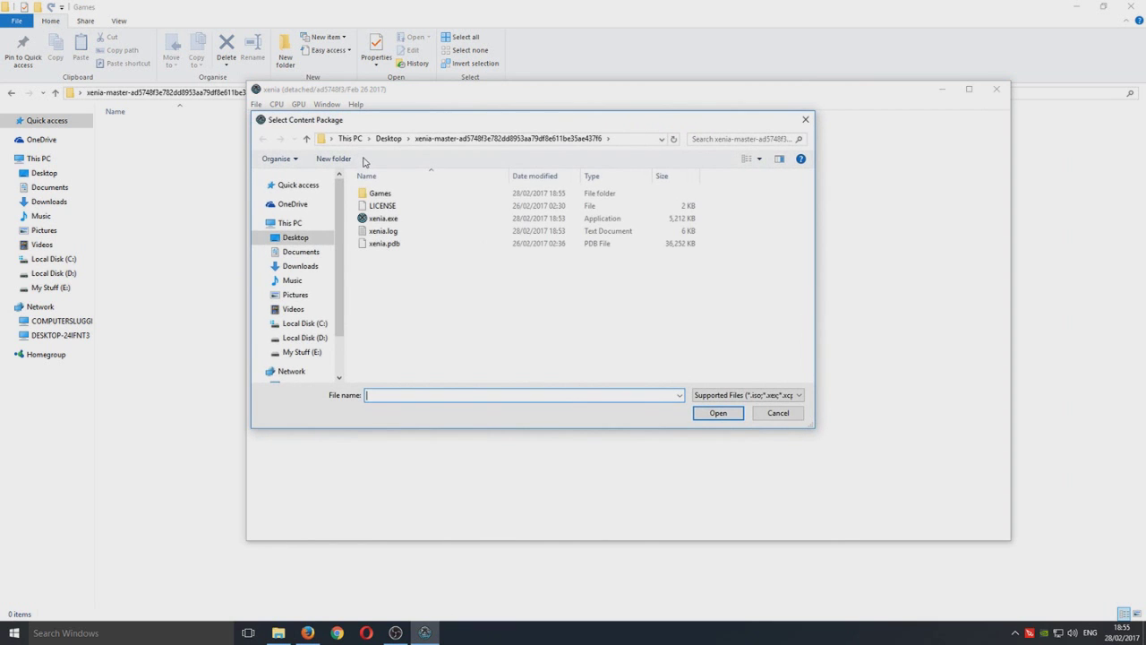
{"action": "left_click", "coordinate": [396, 195]}
{"action": "double_click", "coordinate": [395, 194]}
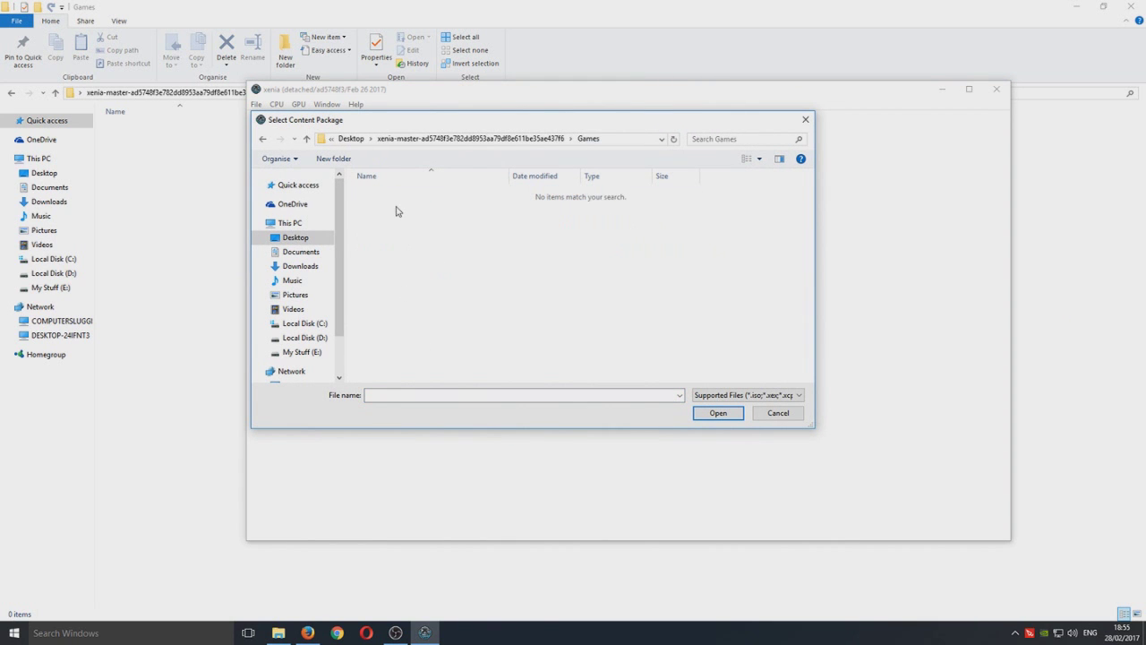
{"action": "left_click", "coordinate": [777, 414]}
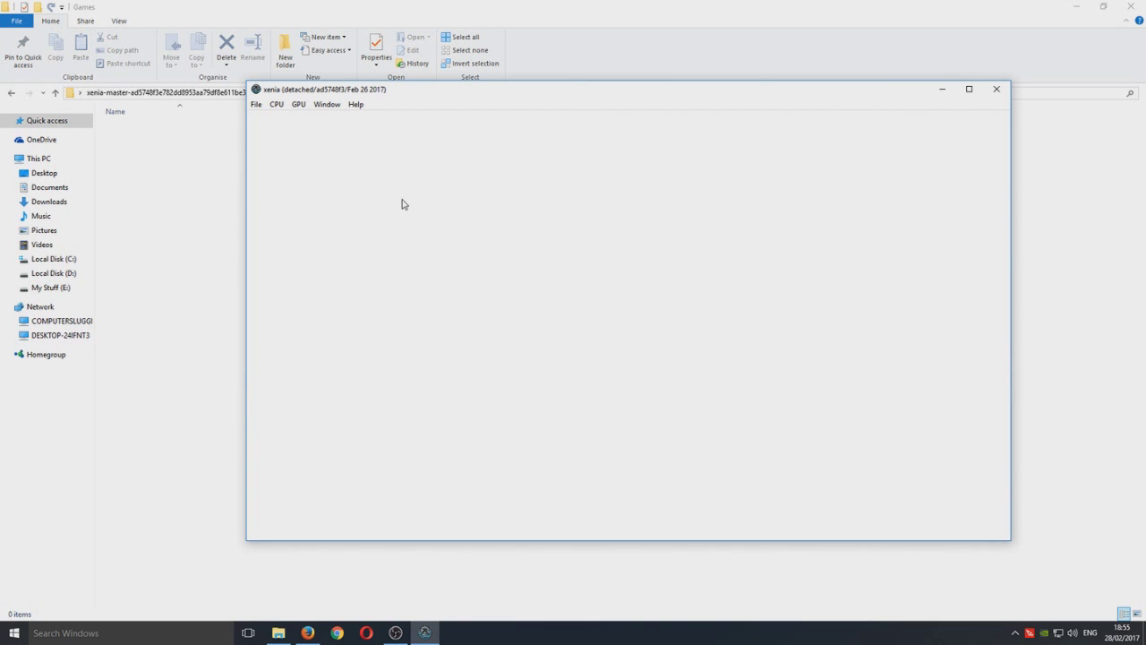
Step: Examine the commands xenia offers under CPU, GPU, Window and Help without running any, and reposition the emulator window
{"action": "left_click_drag", "start_coordinate": [389, 92], "coordinate": [376, 126]}
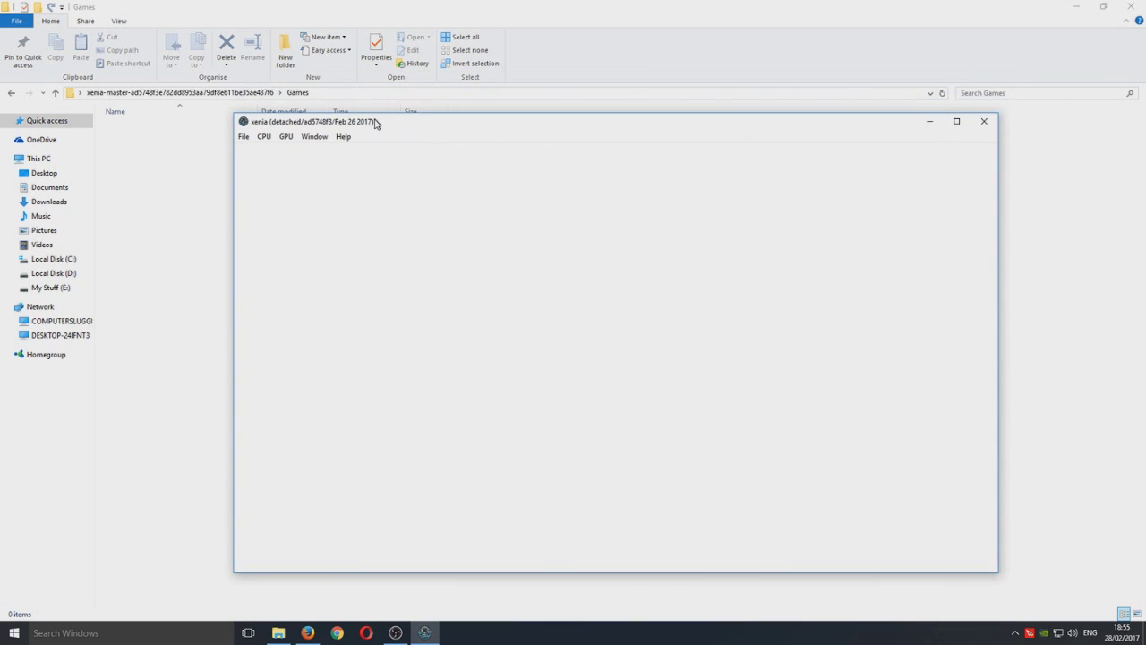
{"action": "left_click", "coordinate": [264, 137]}
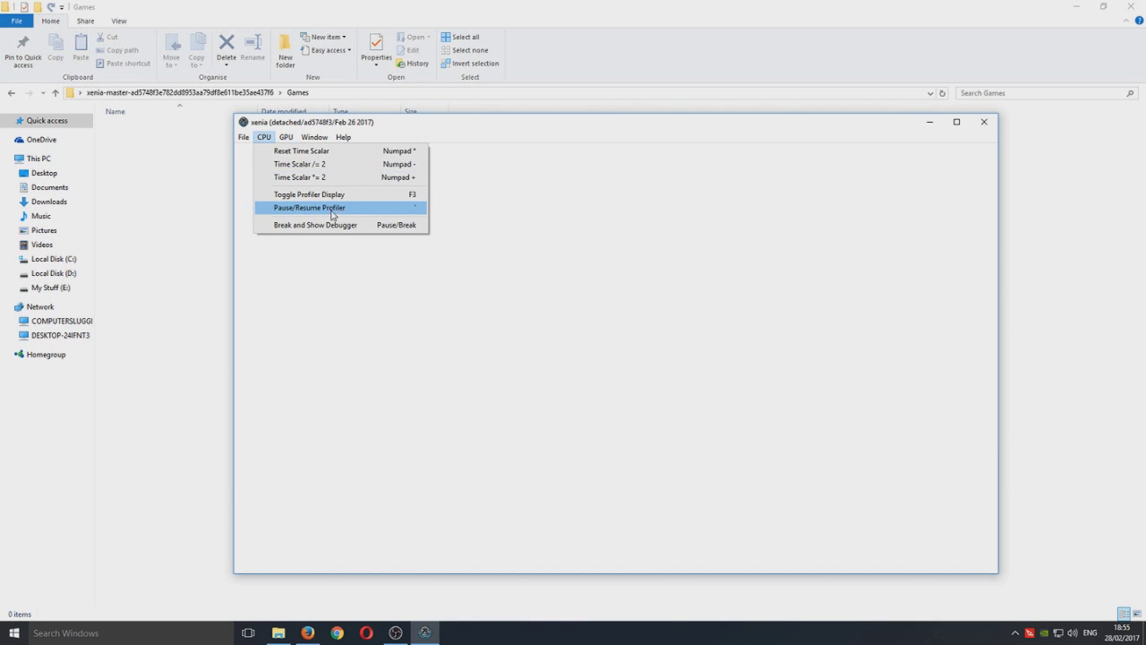
{"action": "mouse_move", "coordinate": [286, 139]}
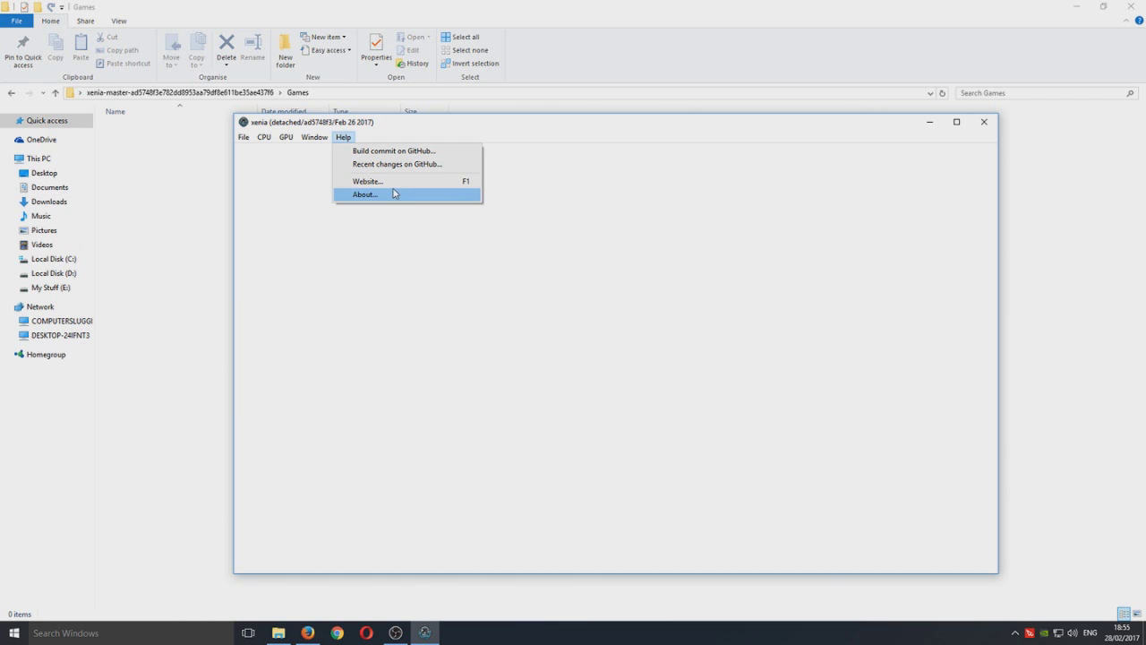
{"action": "left_click", "coordinate": [559, 131]}
{"action": "left_click_drag", "start_coordinate": [561, 125], "coordinate": [543, 120]}
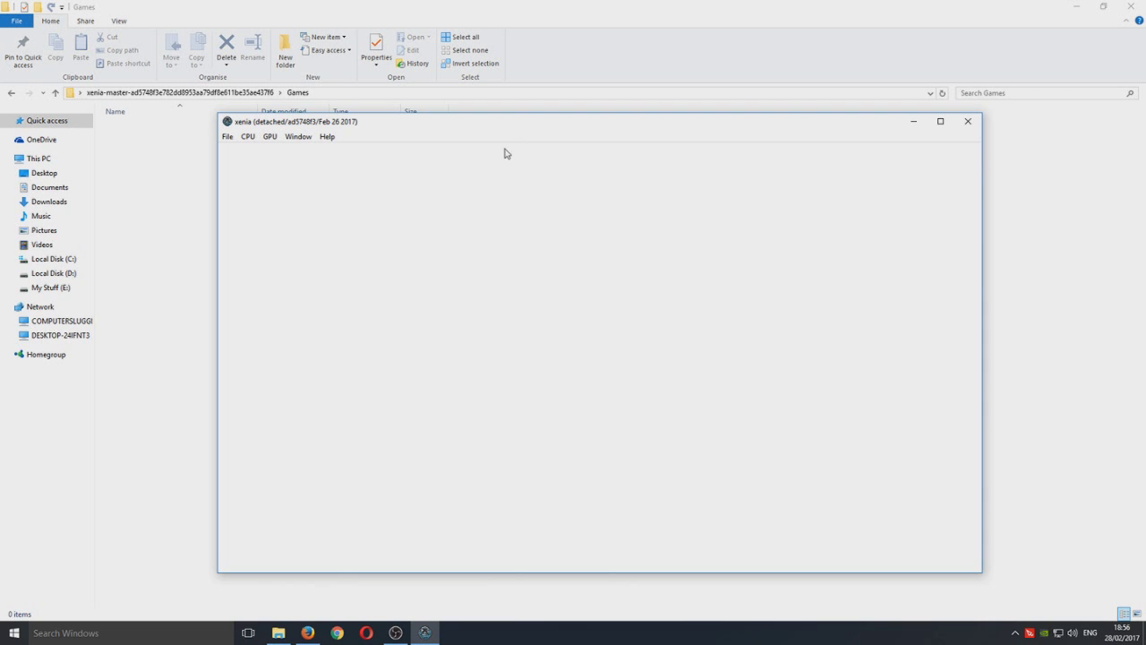
Step: Switch to Firefox and examine the game states listed on xenia's Compatibility page, highlighting the playable state of Mega Man 9
{"action": "left_click", "coordinate": [307, 632]}
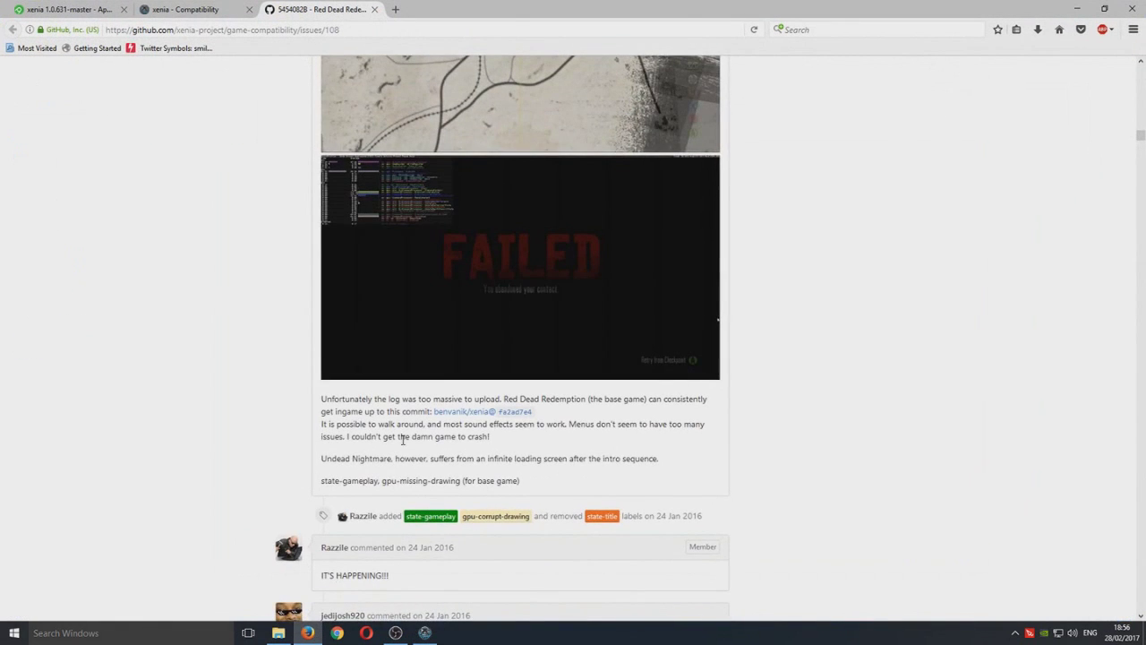
{"action": "scroll", "coordinate": [374, 269], "scroll_direction": "up", "scroll_amount": 5}
{"action": "key", "text": "ctrl+shift+Tab"}
{"action": "scroll", "coordinate": [568, 299], "scroll_direction": "up", "scroll_amount": 1}
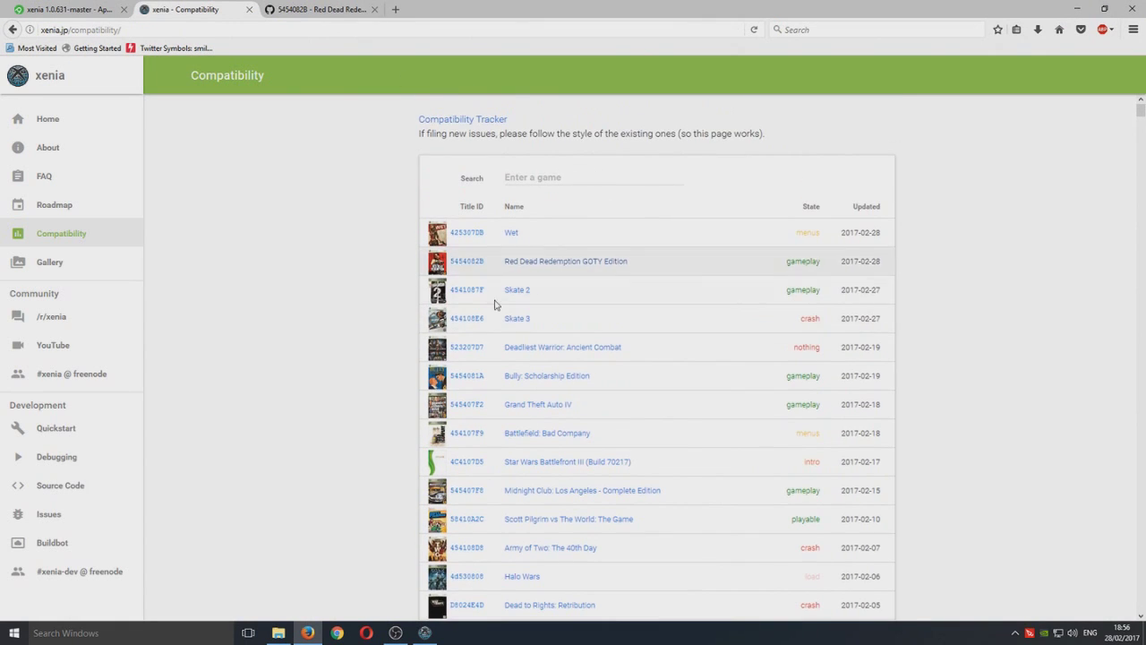
{"action": "scroll", "coordinate": [601, 376], "scroll_direction": "down", "scroll_amount": 10}
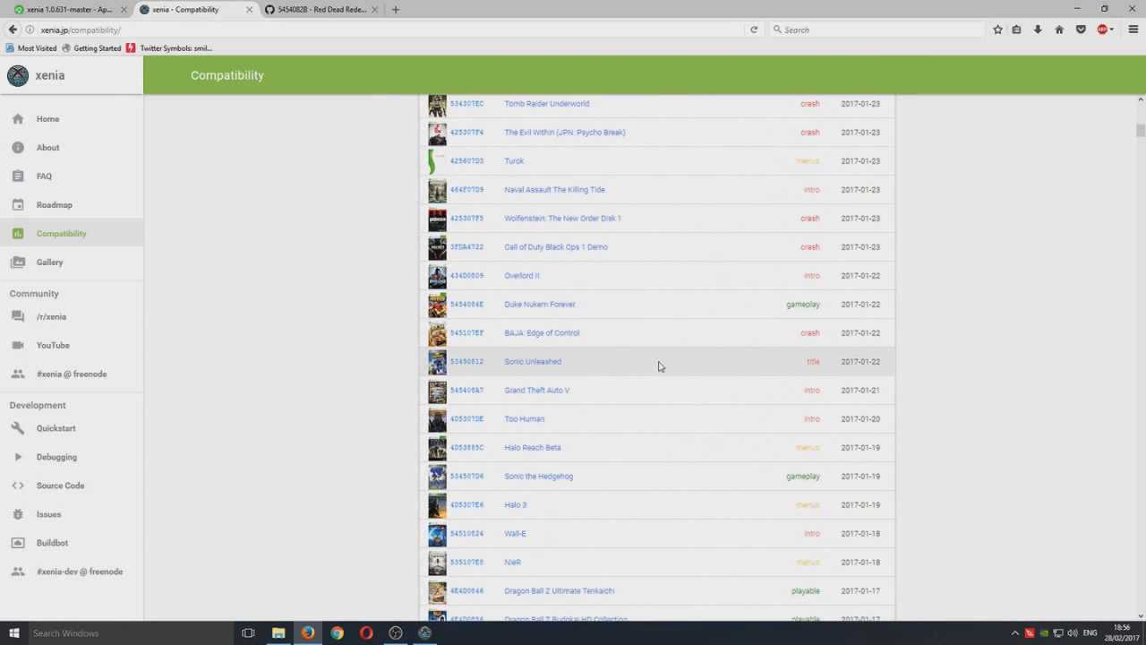
{"action": "scroll", "coordinate": [659, 366], "scroll_direction": "down", "scroll_amount": 5}
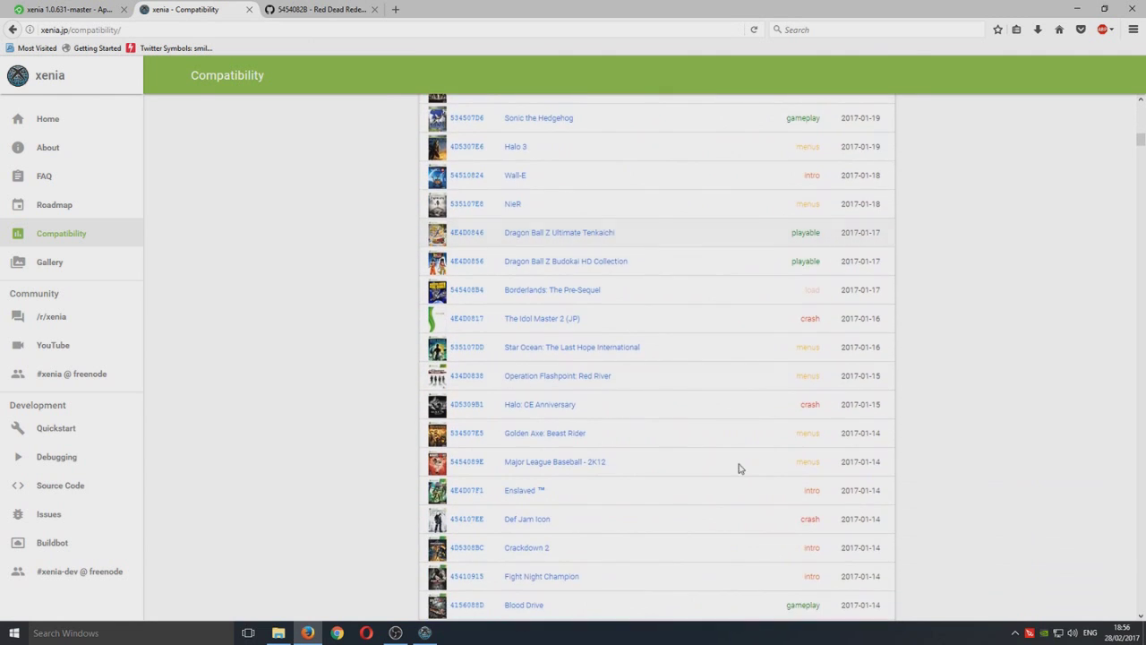
{"action": "scroll", "coordinate": [816, 418], "scroll_direction": "down", "scroll_amount": 5}
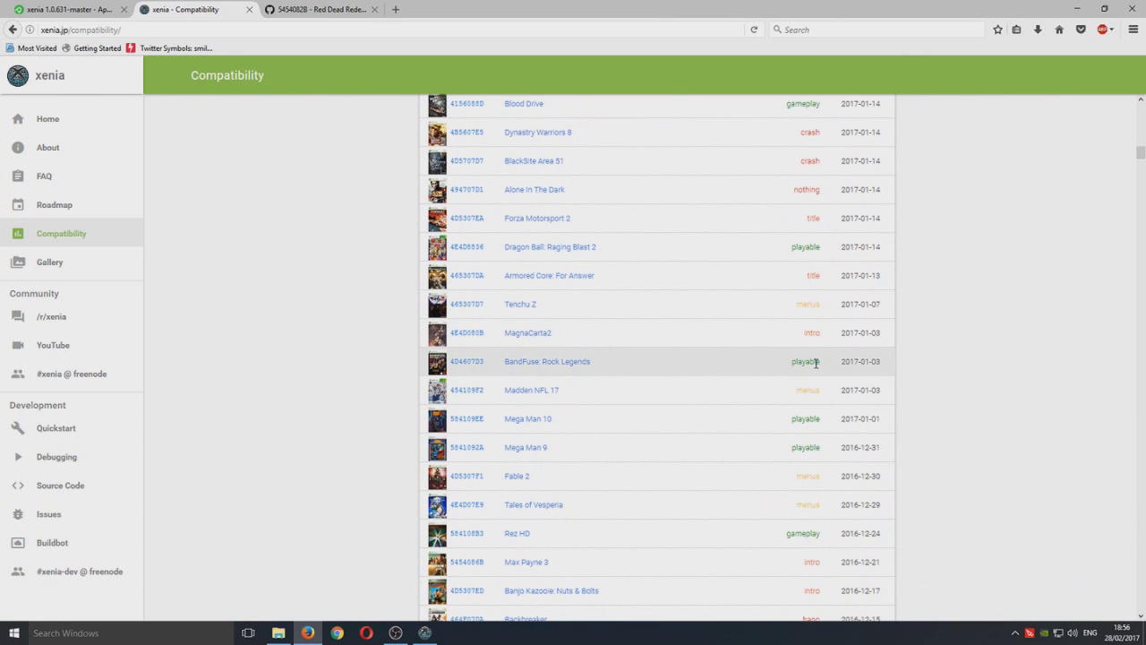
{"action": "scroll", "coordinate": [815, 363], "scroll_direction": "down", "scroll_amount": 5}
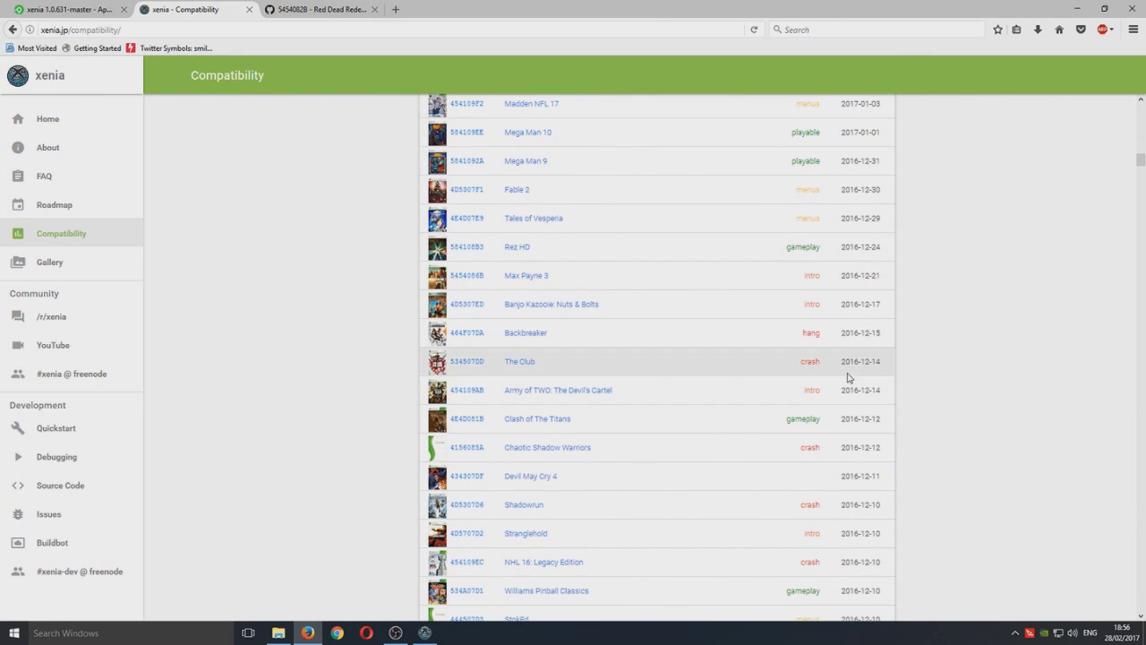
{"action": "double_click", "coordinate": [807, 159]}
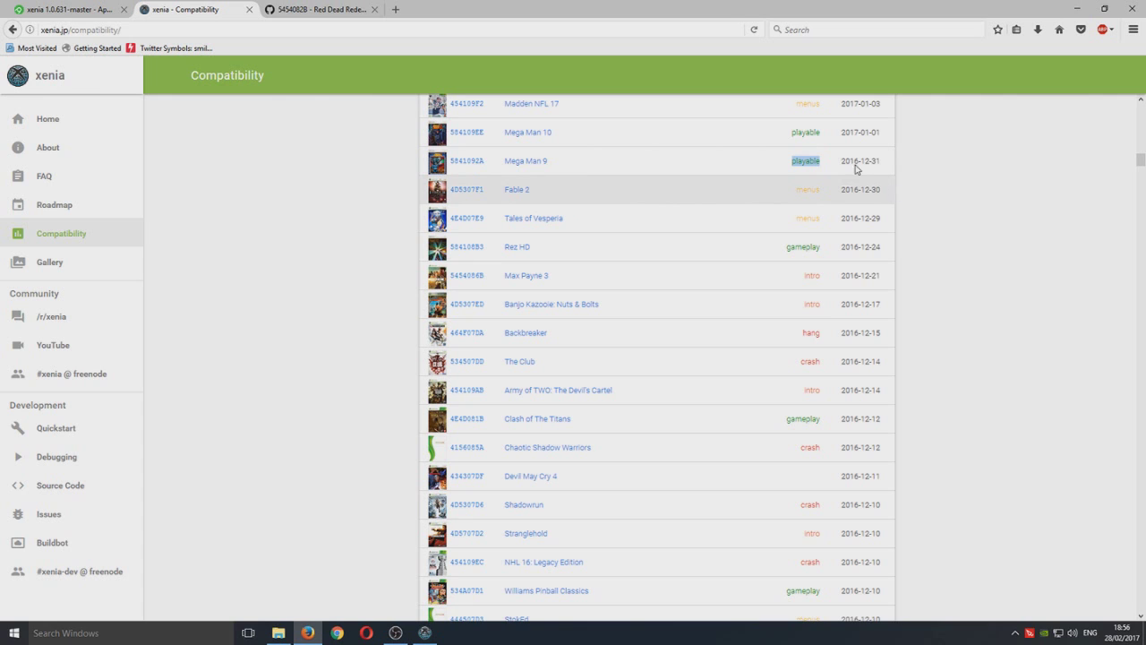
{"action": "scroll", "coordinate": [701, 274], "scroll_direction": "up", "scroll_amount": 1}
{"action": "scroll", "coordinate": [806, 313], "scroll_direction": "down", "scroll_amount": 5}
{"action": "scroll", "coordinate": [822, 329], "scroll_direction": "down", "scroll_amount": 5}
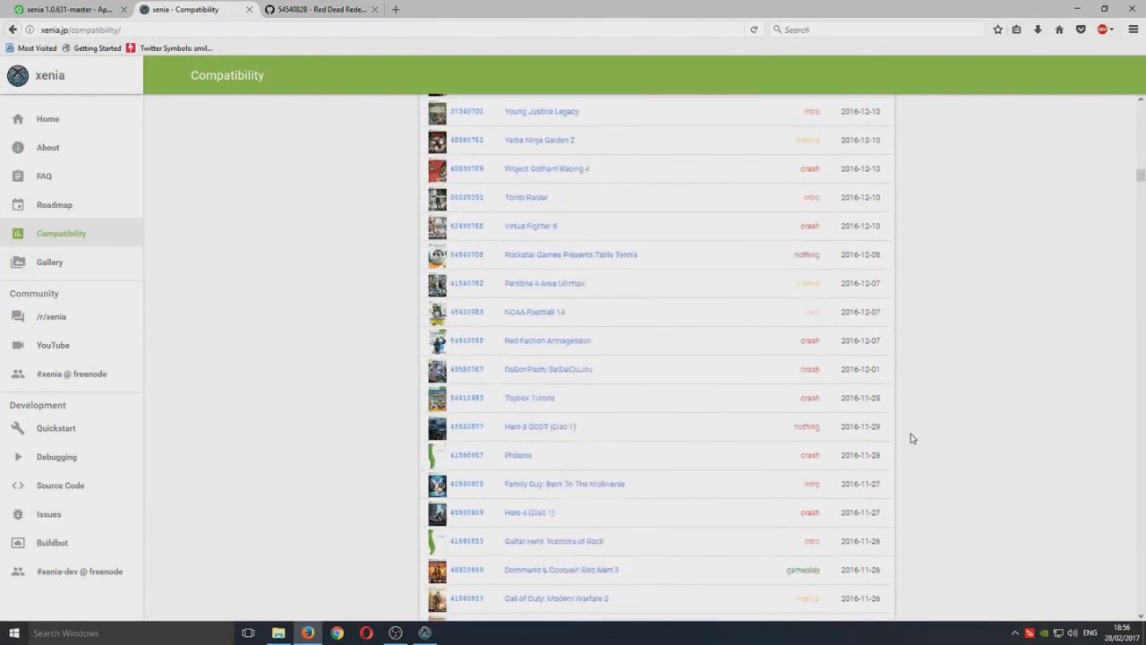
{"action": "scroll", "coordinate": [898, 422], "scroll_direction": "down", "scroll_amount": 7}
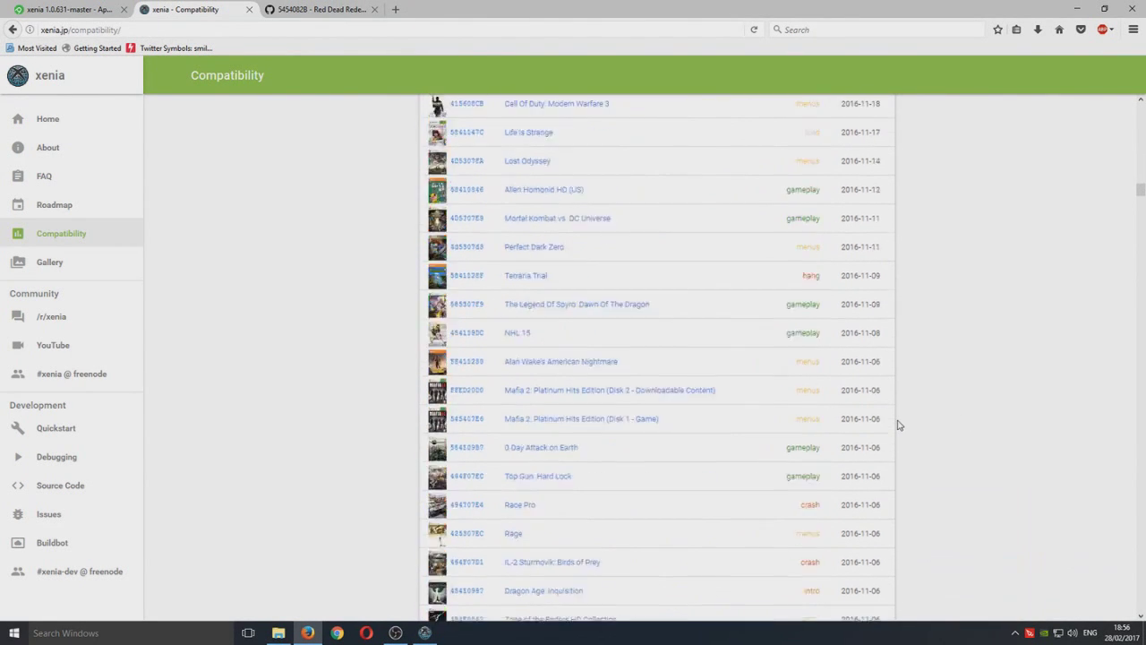
{"action": "scroll", "coordinate": [896, 414], "scroll_direction": "down", "scroll_amount": 2}
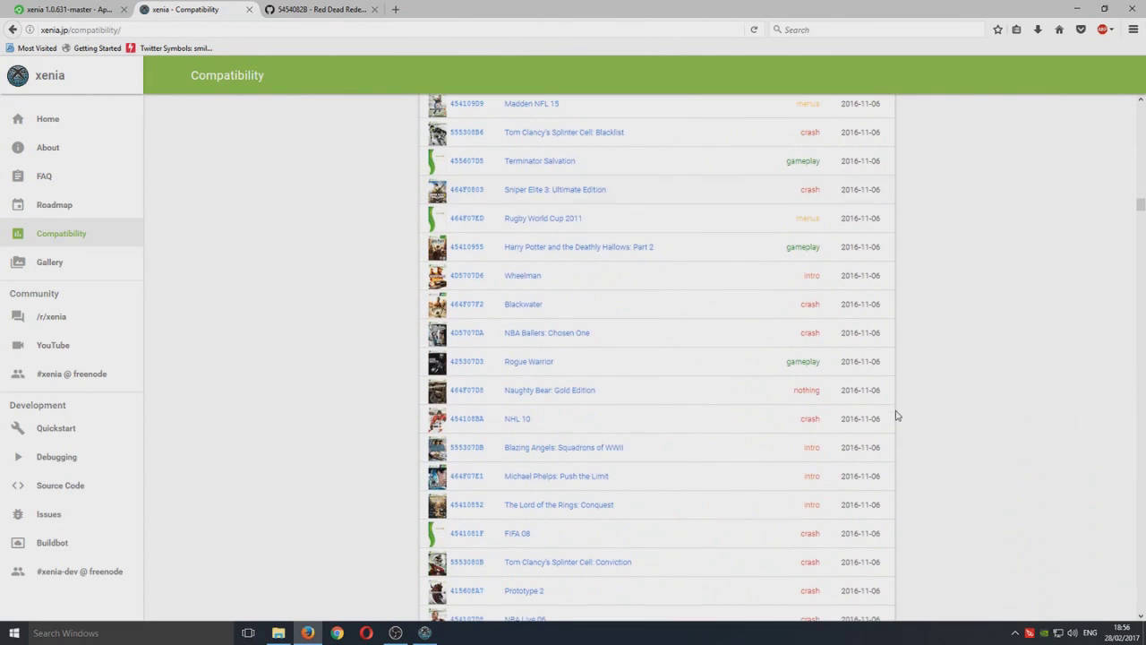